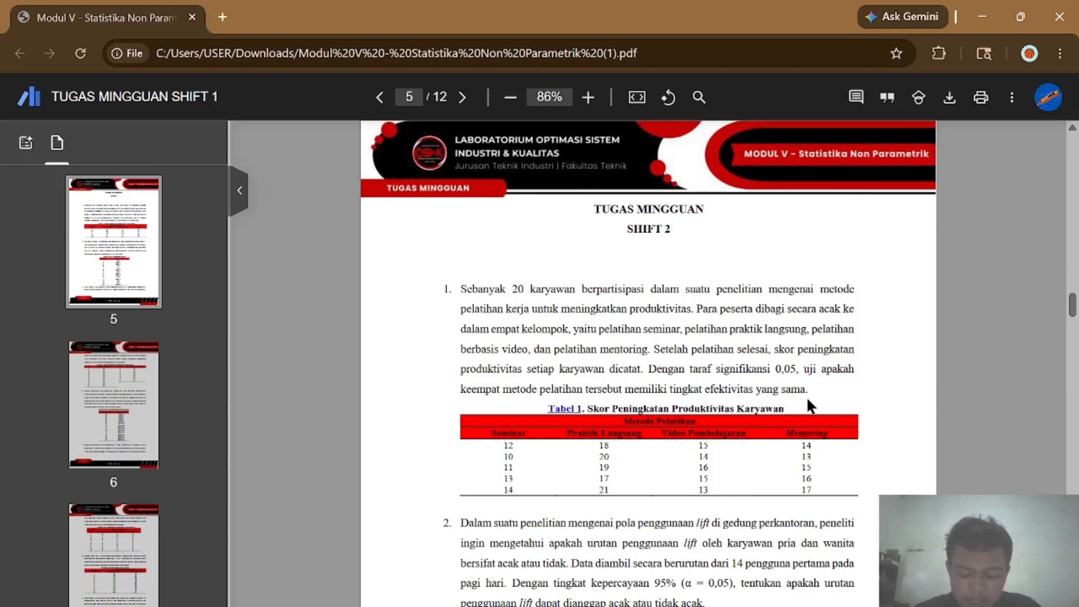
Read problem 1 in the module PDF, switch to RStudio and run the #Soal 1 Kruskal-Wallis code, lines 1 to 8.
scroll(807, 396, "down", 3)
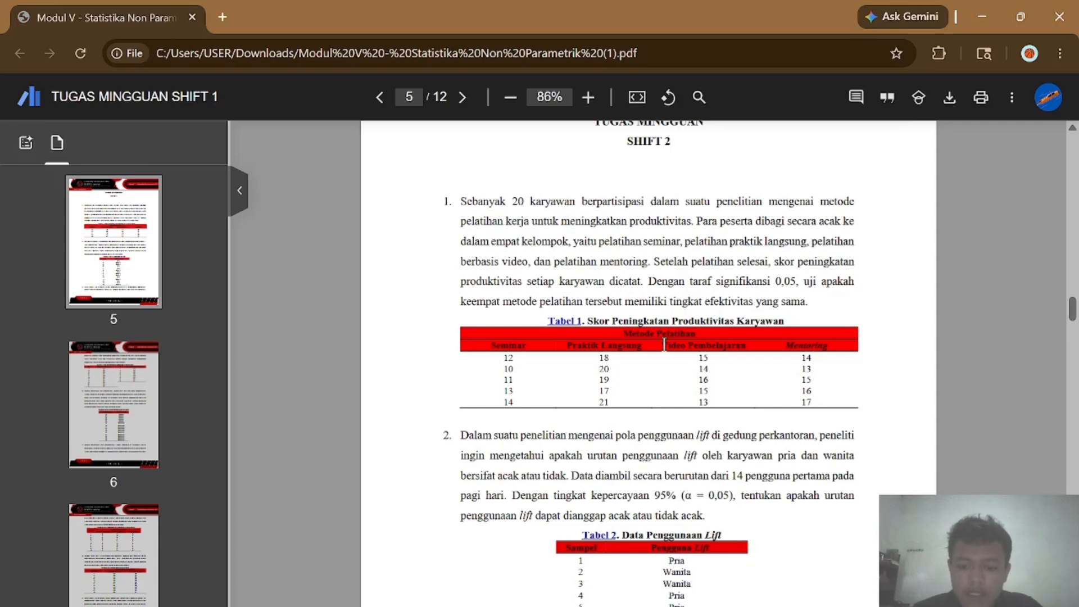
key("alt+Tab")
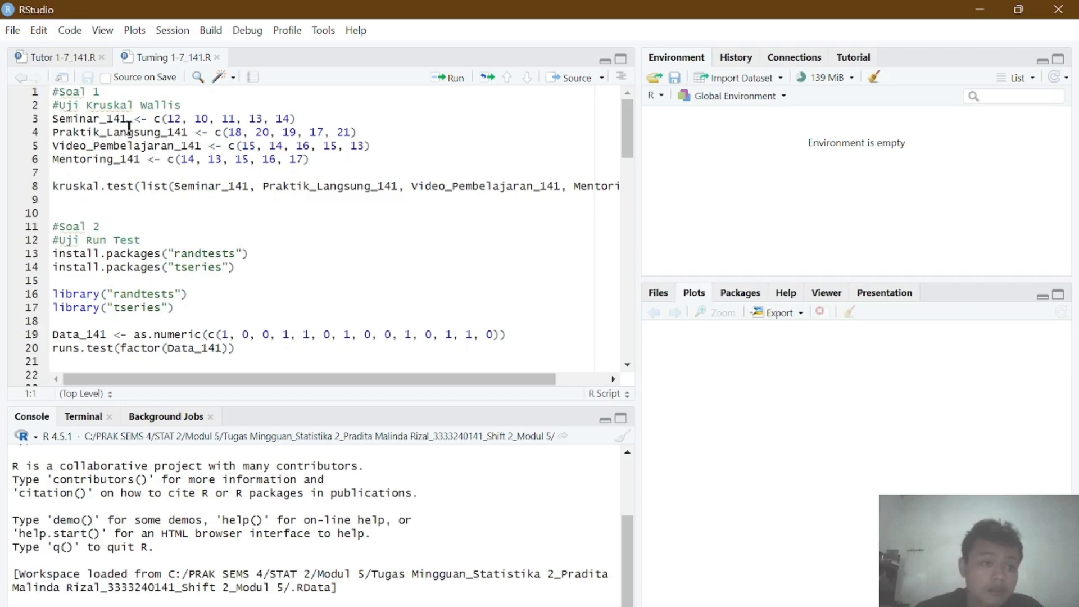
left_click_drag(53, 92, 154, 202)
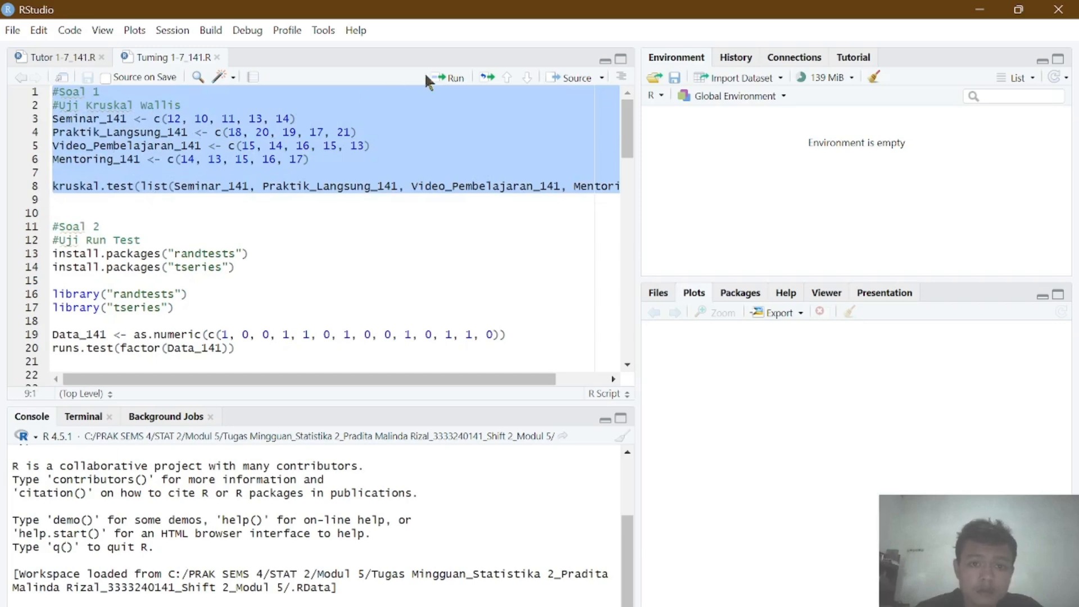
left_click(441, 78)
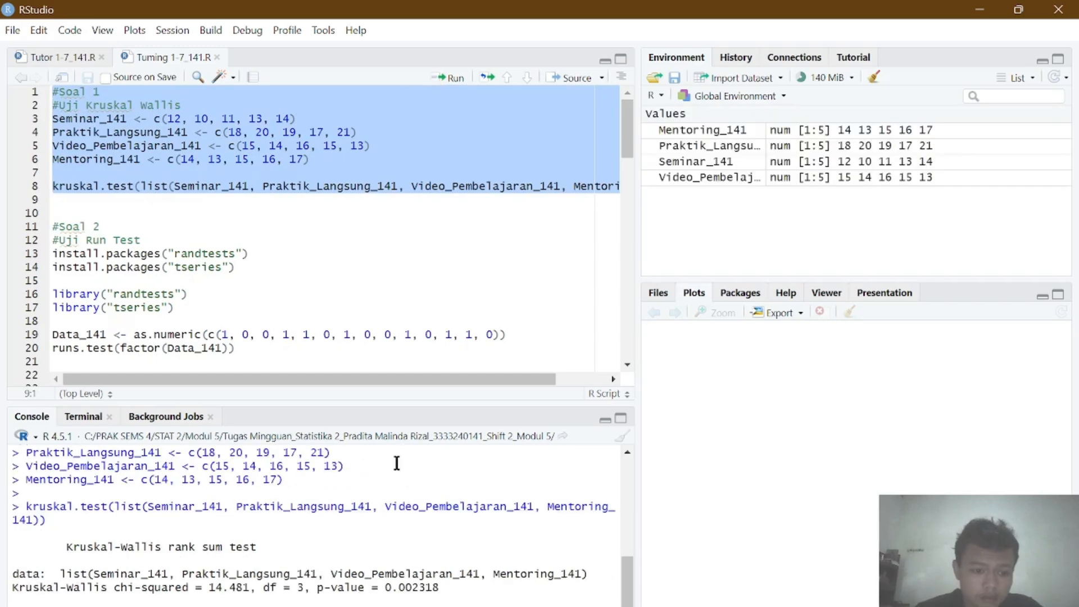
scroll(396, 463, "up", 1)
scroll(397, 462, "down", 1)
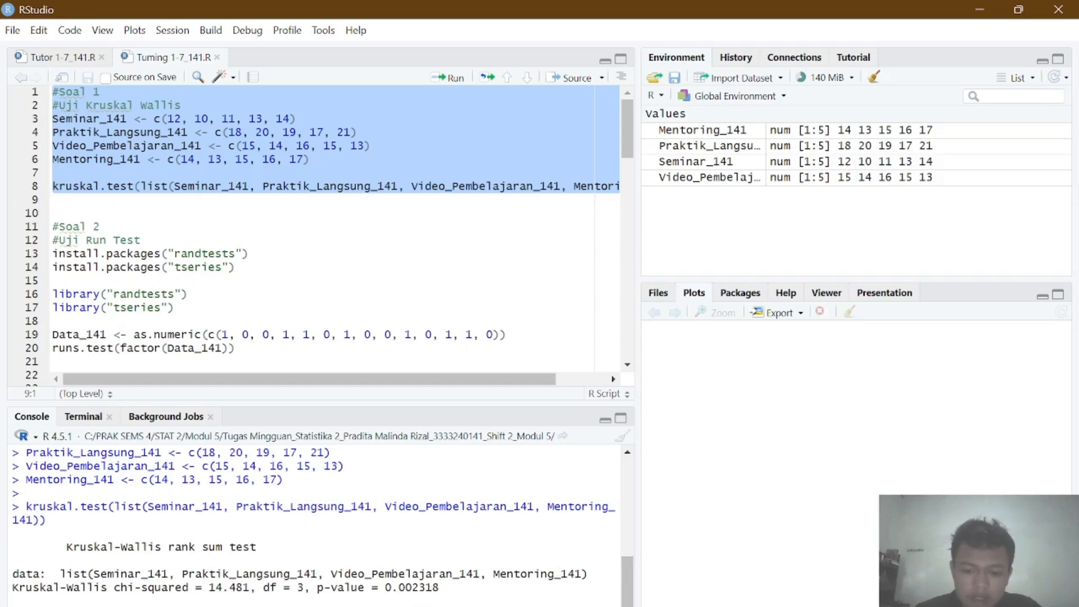
Switch to Minitab and run a Kruskal-Wallis test on sheet No 1_141 with response Skor Produktivitas and factor Metode Pelatihan, enlarging the worksheet area first.
left_click(646, 606)
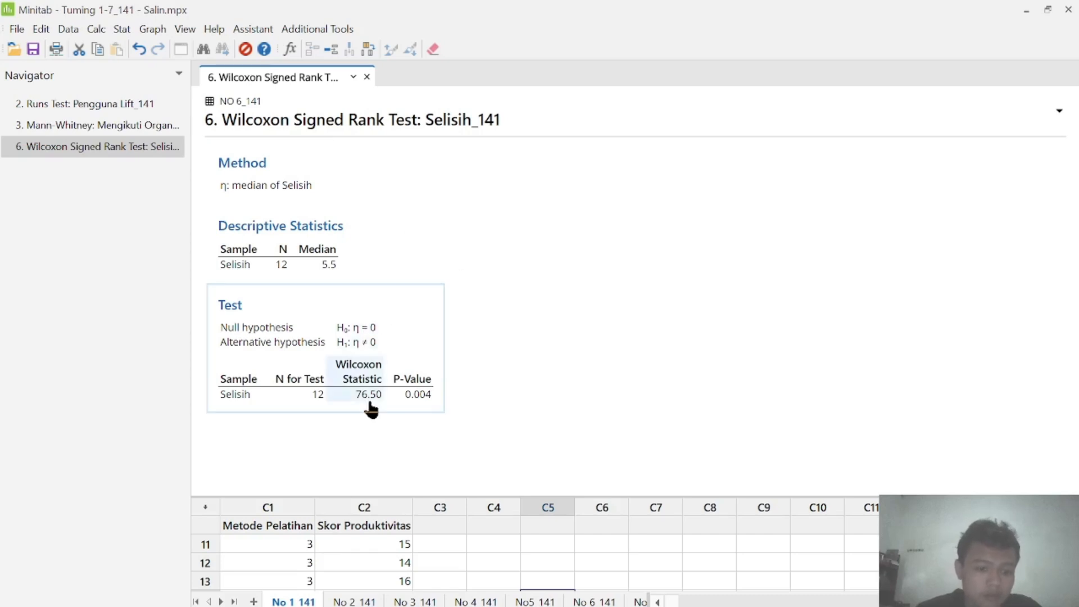
left_click_drag(412, 498, 431, 397)
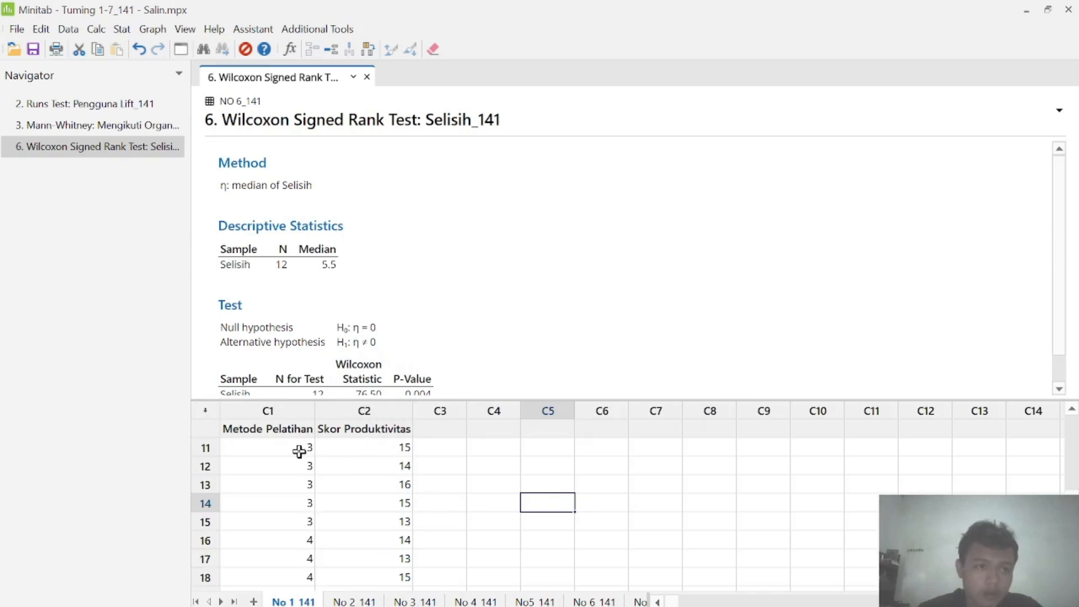
left_click(123, 29)
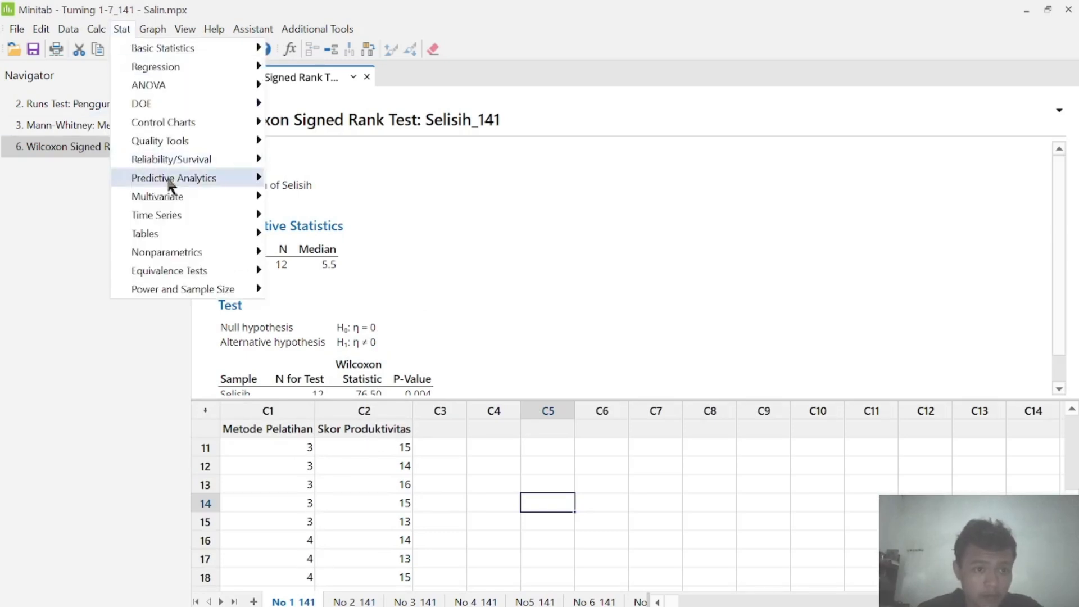
mouse_move(188, 251)
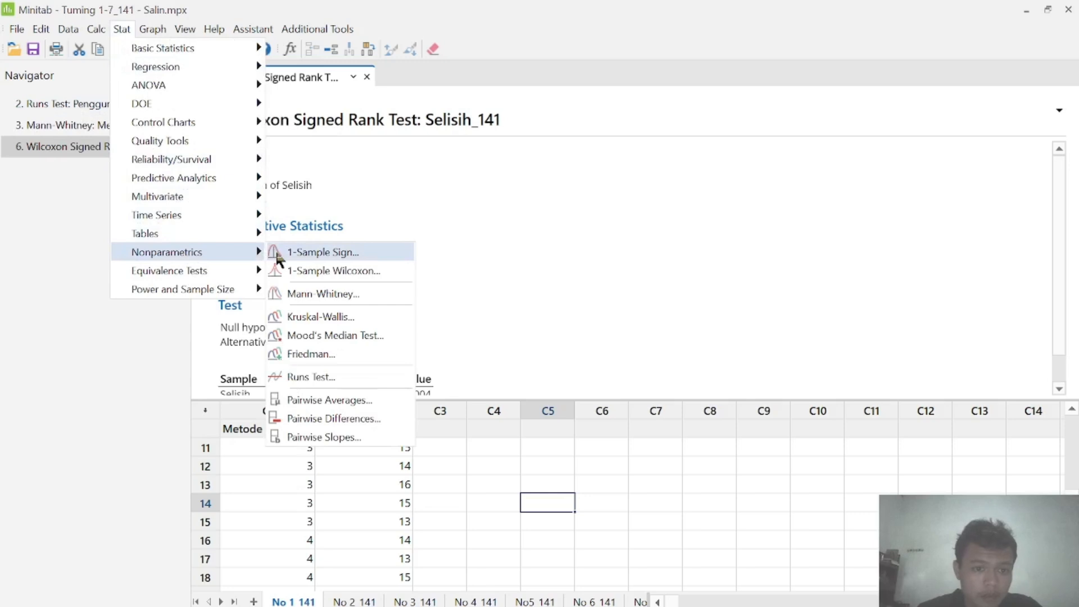
left_click(312, 318)
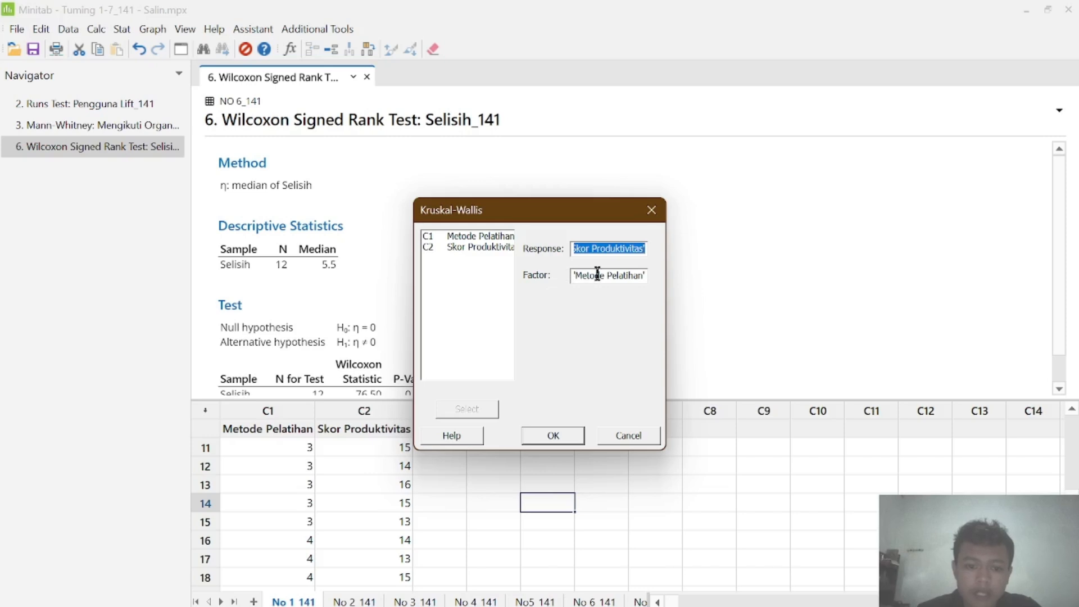
left_click(566, 437)
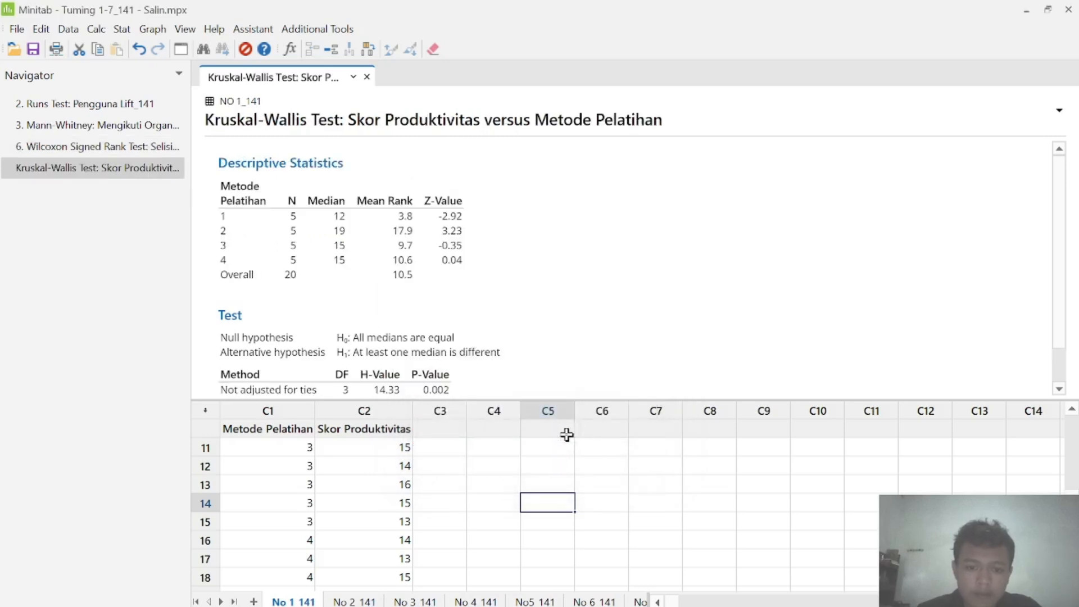
scroll(532, 260, "down", 1)
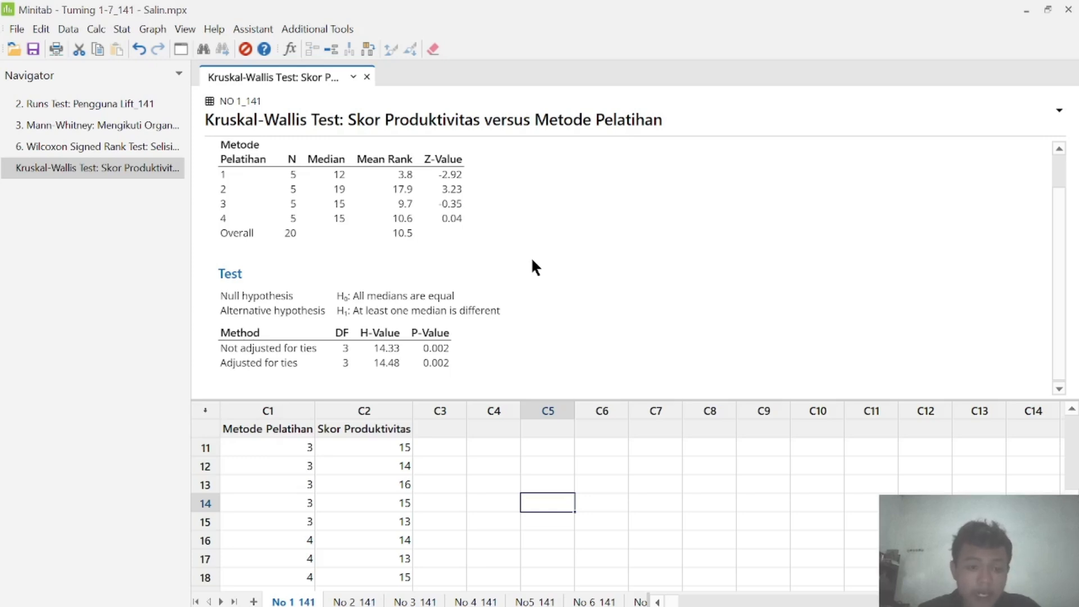
scroll(532, 260, "up", 1)
scroll(532, 259, "down", 1)
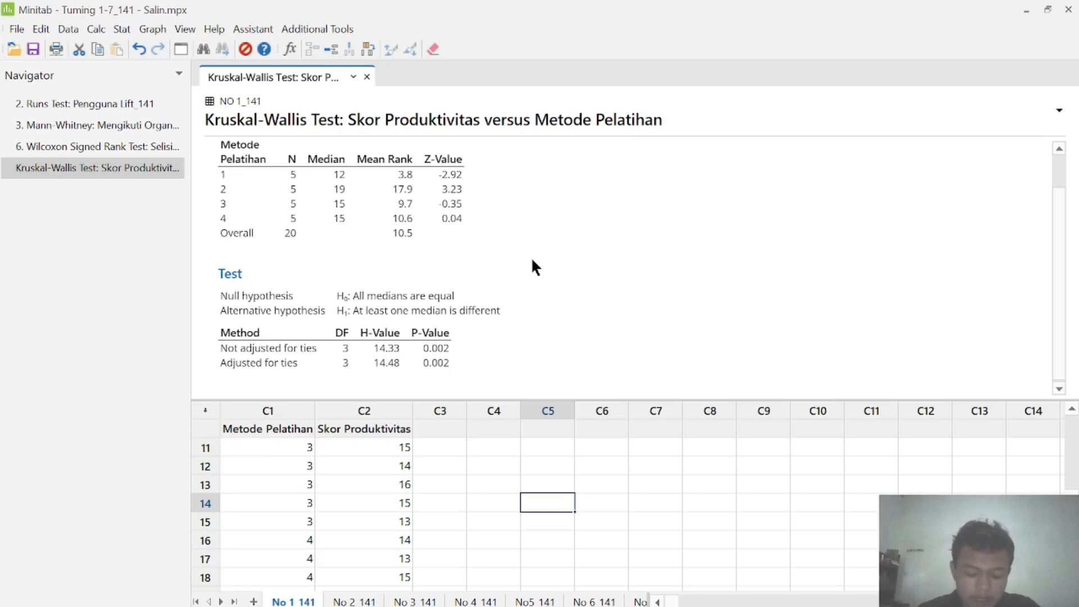
scroll(531, 268, "up", 1)
scroll(531, 268, "down", 1)
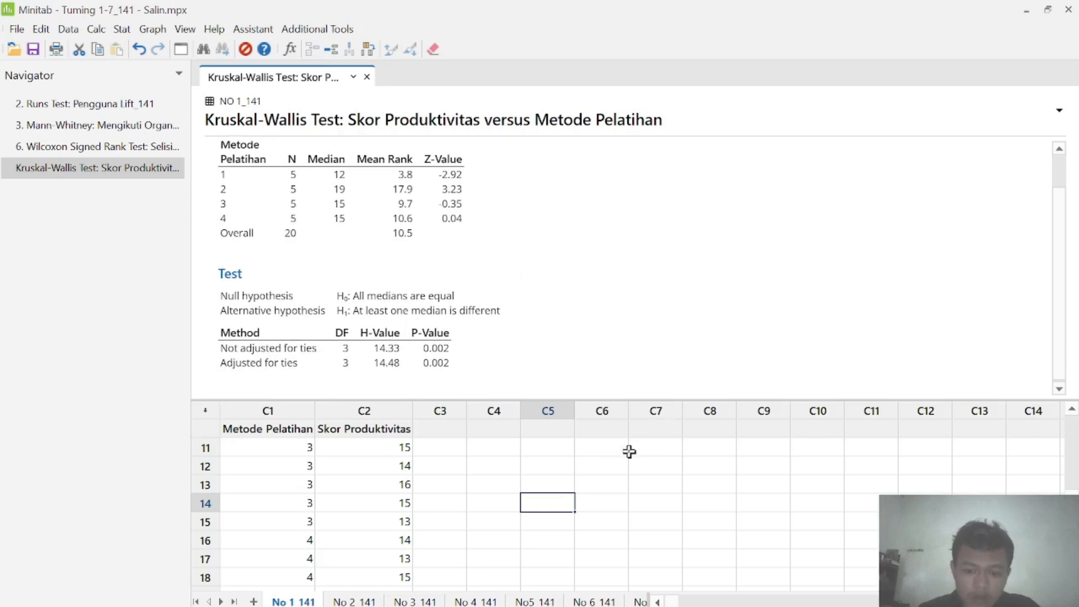
Switch to the module PDF in Chrome and read problem 4 with its employee satisfaction survey table.
mouse_move(618, 604)
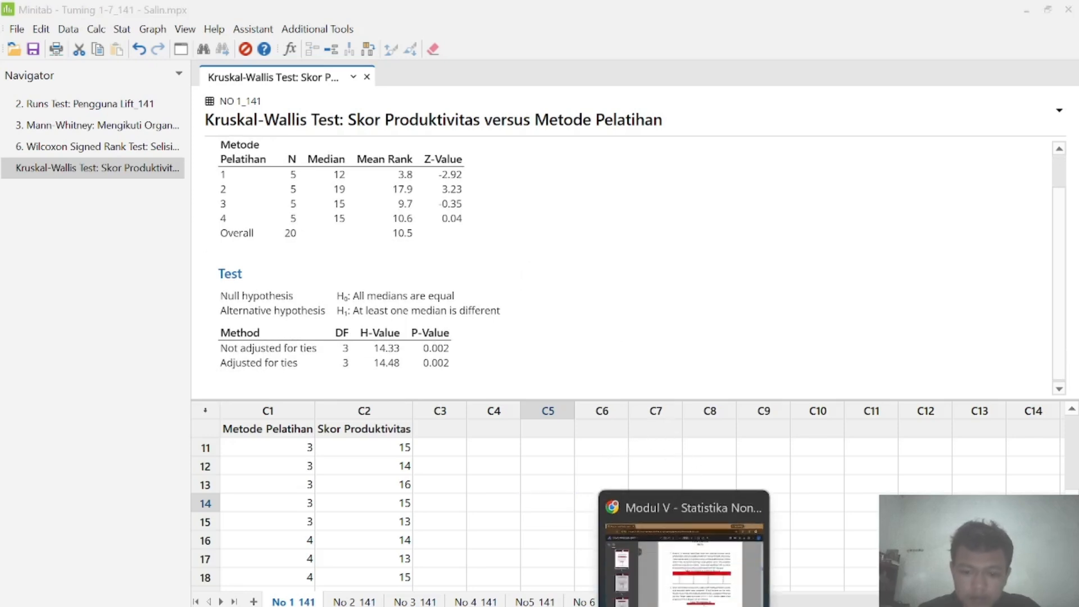
left_click(632, 535)
scroll(627, 354, "down", 2)
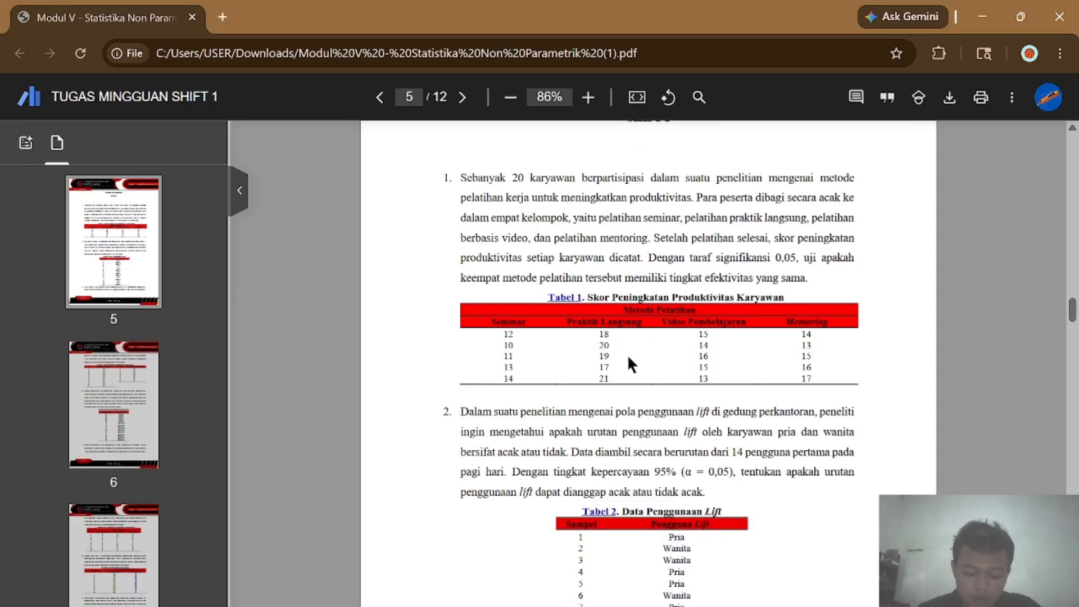
scroll(627, 354, "down", 15)
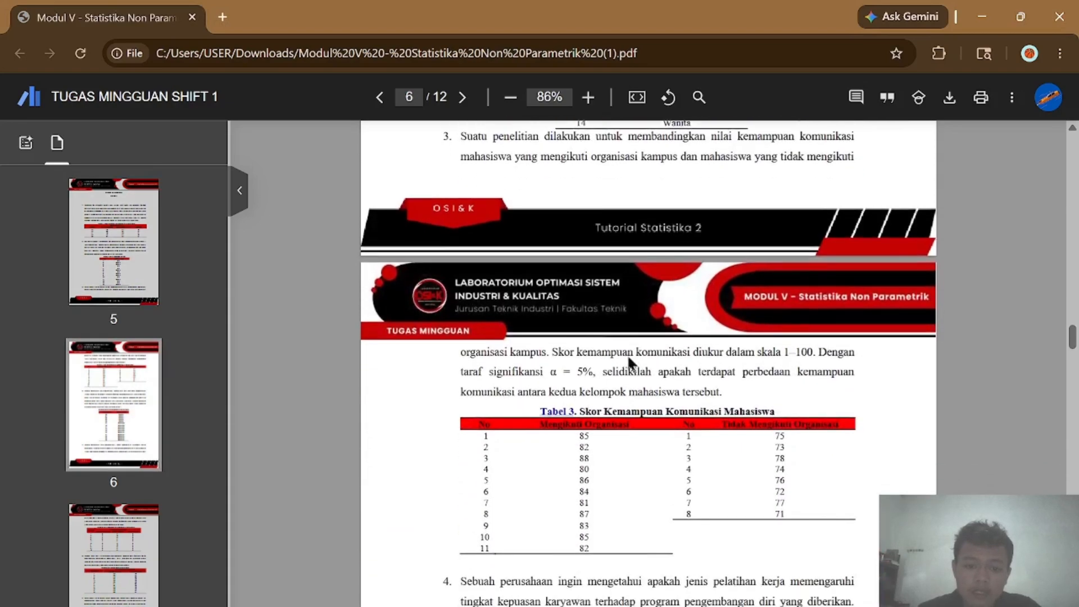
scroll(629, 364, "down", 2)
scroll(629, 364, "up", 2)
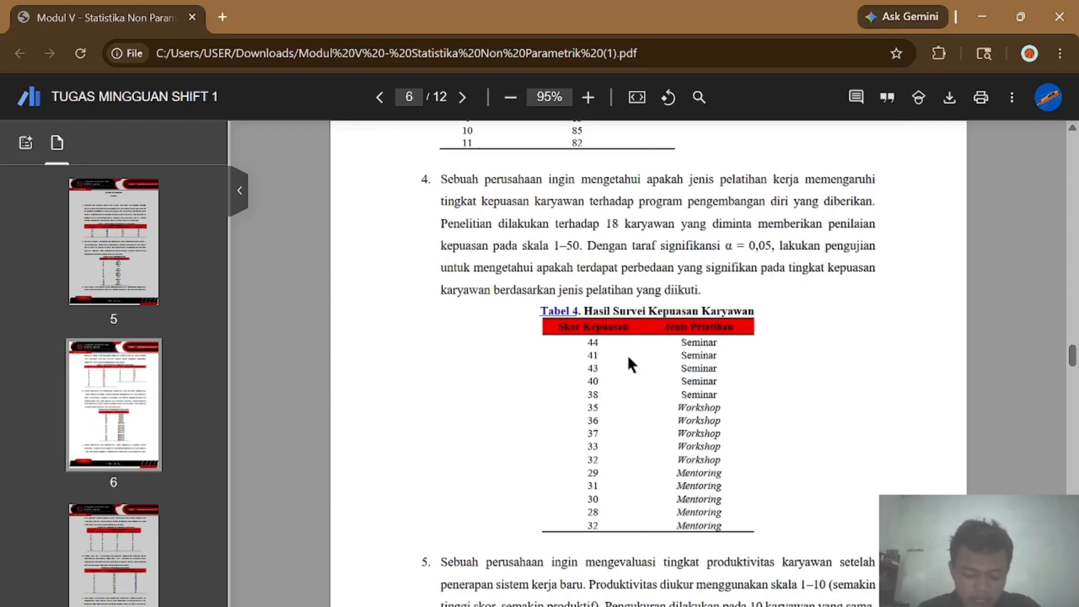
scroll(646, 340, "down", 1)
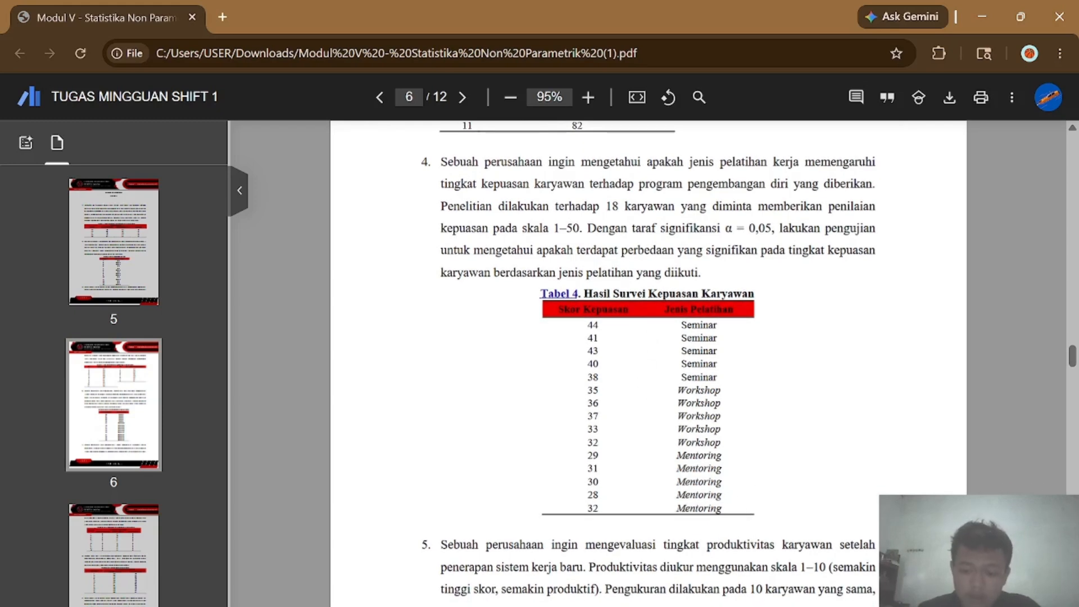
Switch to RStudio and run the #Soal 4 code from the data input through the boxplot to loading RVAideMemoire, lines 38 to 57.
key("alt+Tab")
scroll(362, 306, "down", 8)
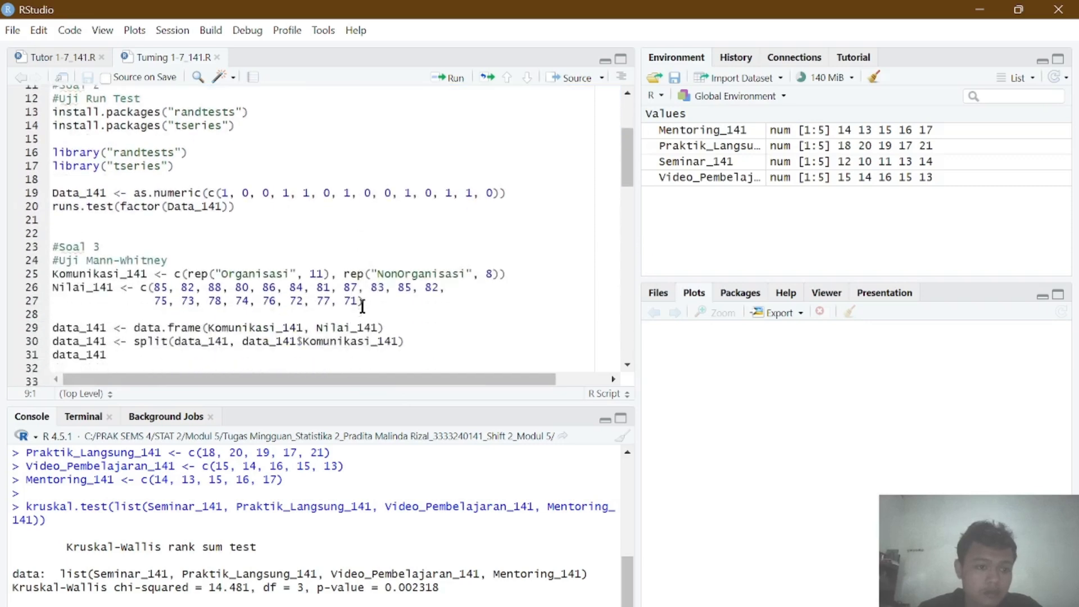
scroll(362, 306, "down", 5)
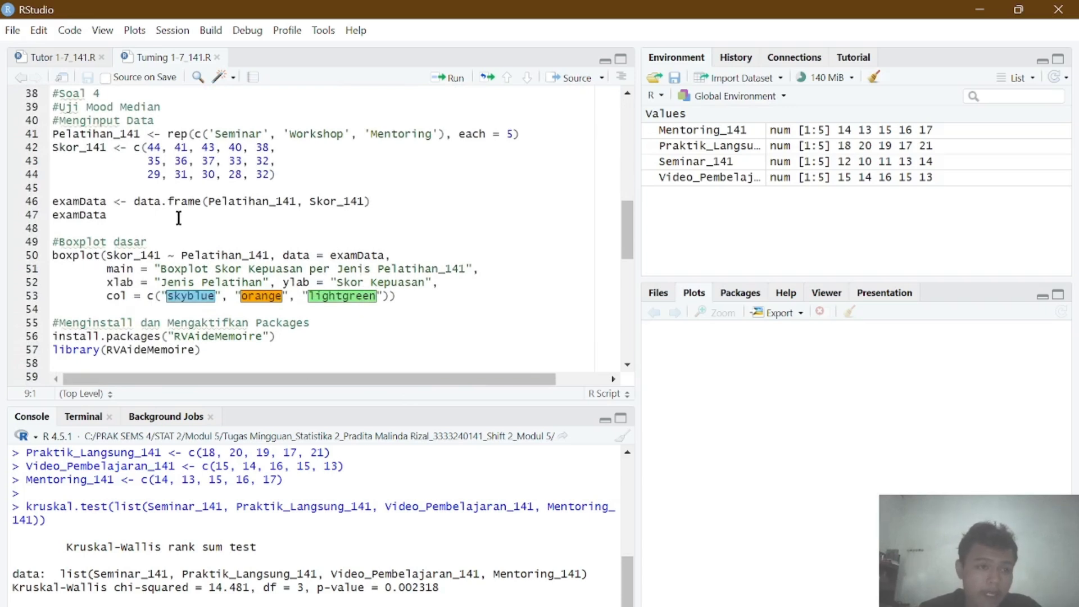
left_click(100, 201)
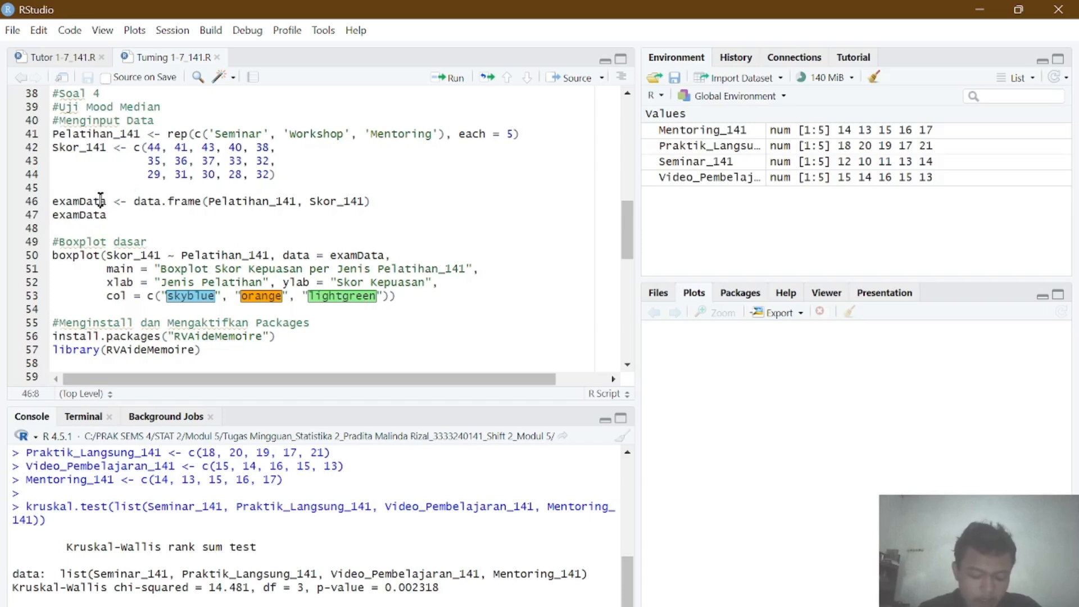
left_click(92, 134)
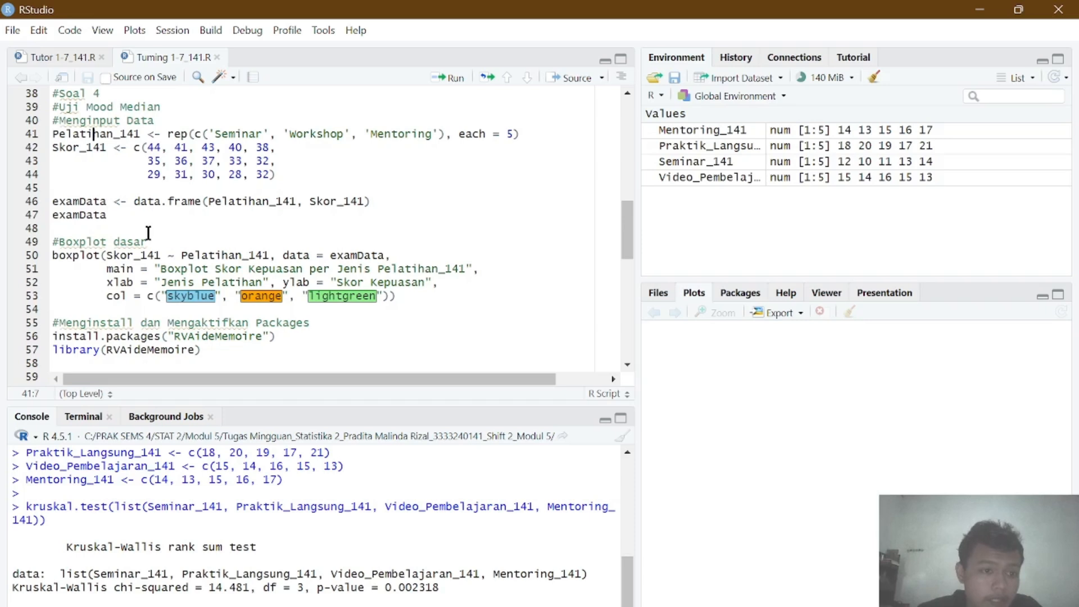
scroll(149, 233, "down", 1)
scroll(148, 233, "up", 1)
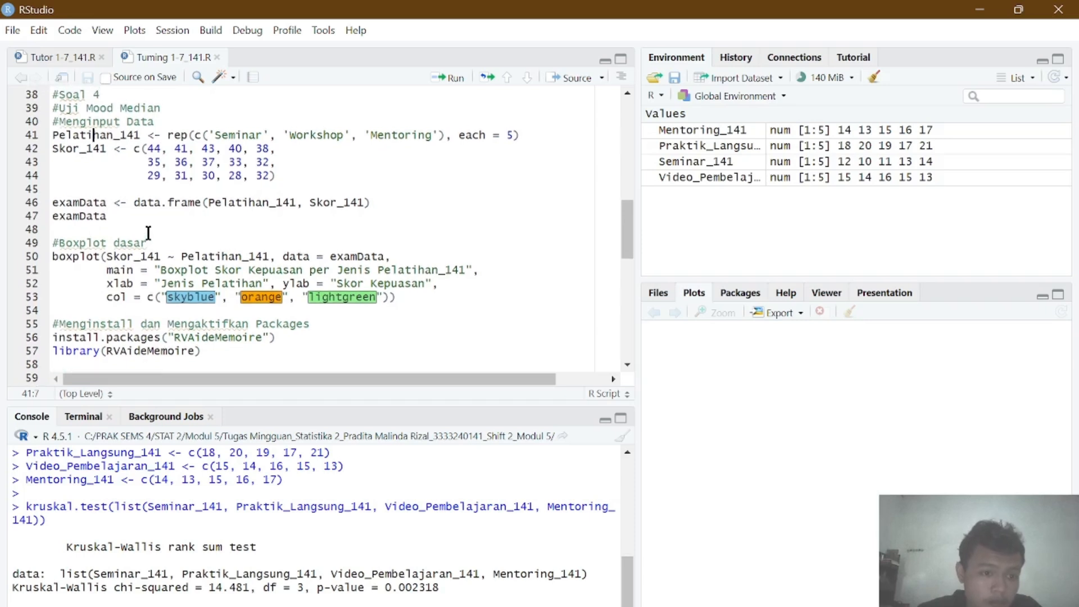
left_click(189, 337)
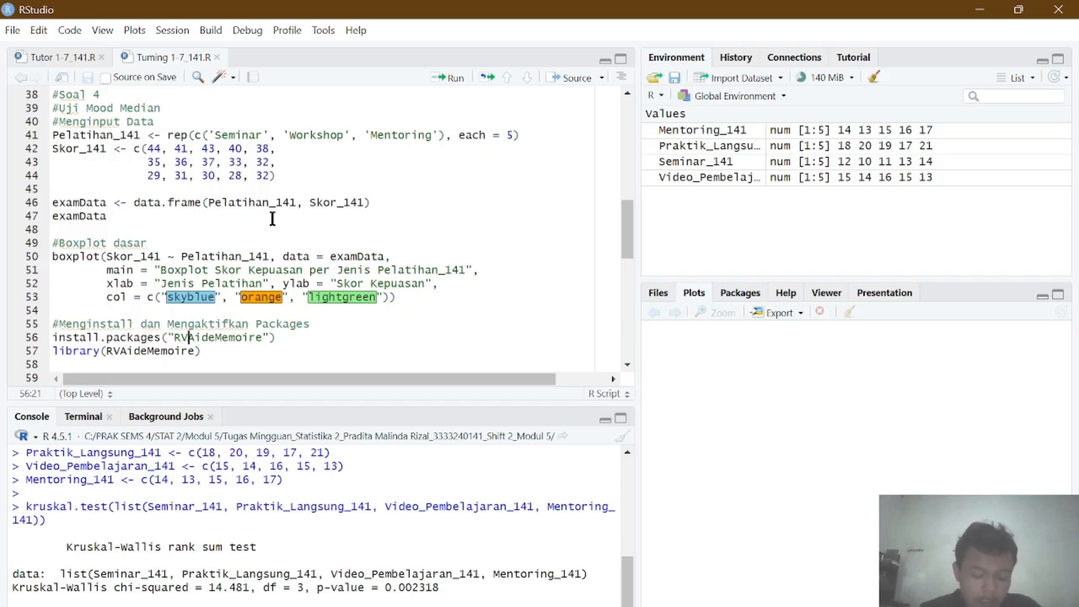
scroll(237, 240, "down", 1)
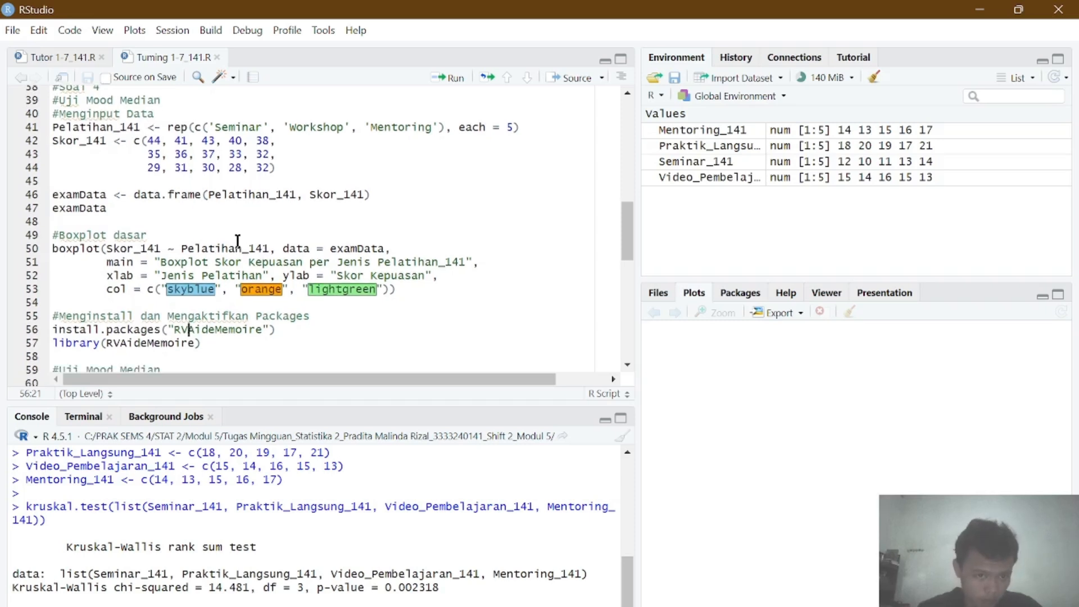
scroll(238, 240, "up", 1)
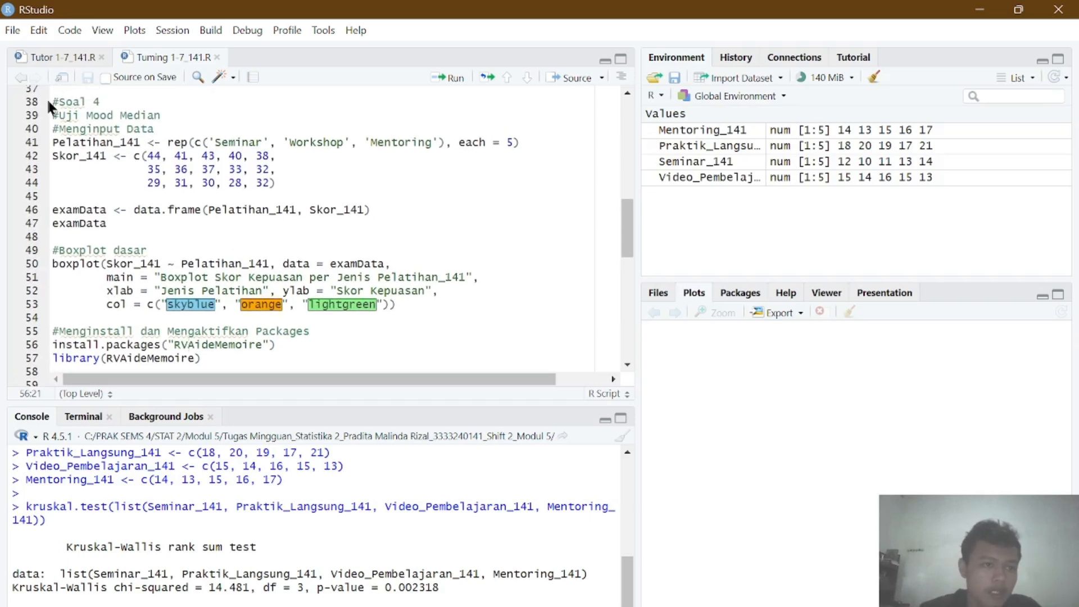
left_click_drag(52, 101, 210, 357)
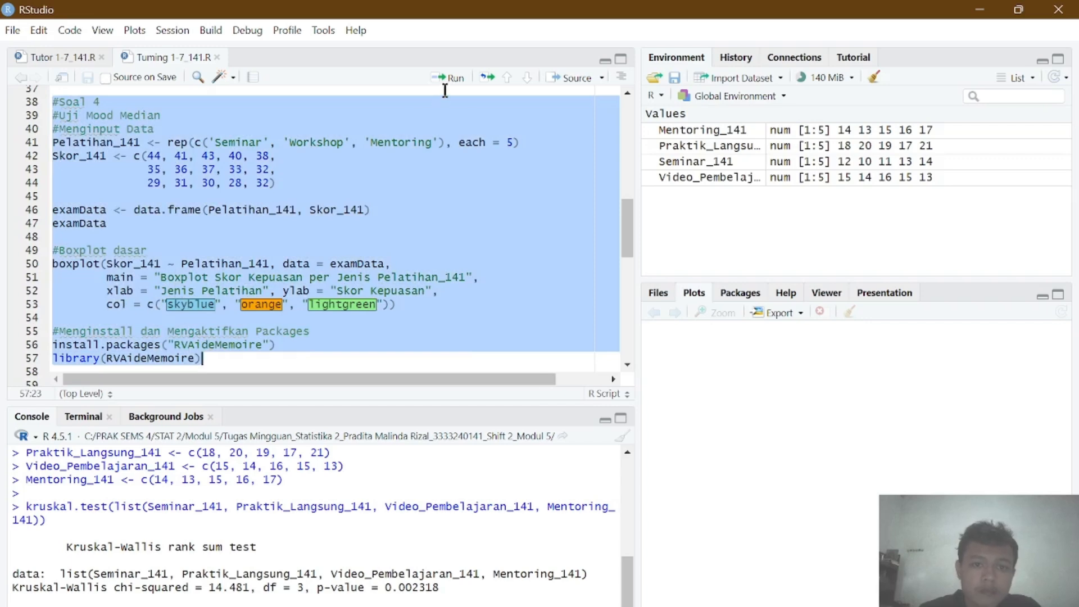
left_click(448, 79)
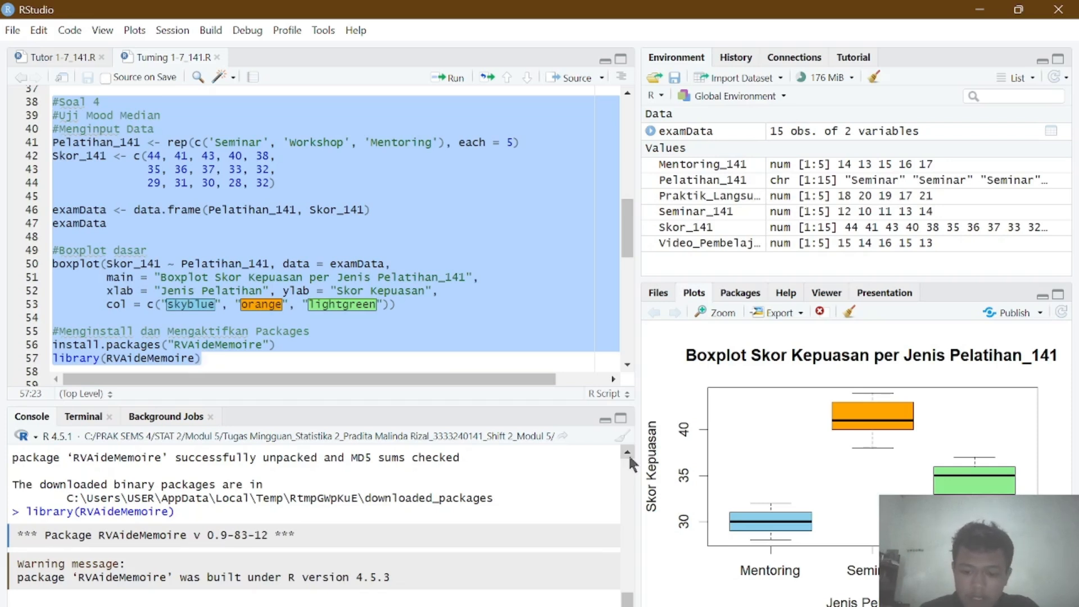
Switch to Minitab and run Mood's Median Test on sheet No 4_141 with response Skor Kepuasan and factor Jenis Pelatihan.
left_click(647, 606)
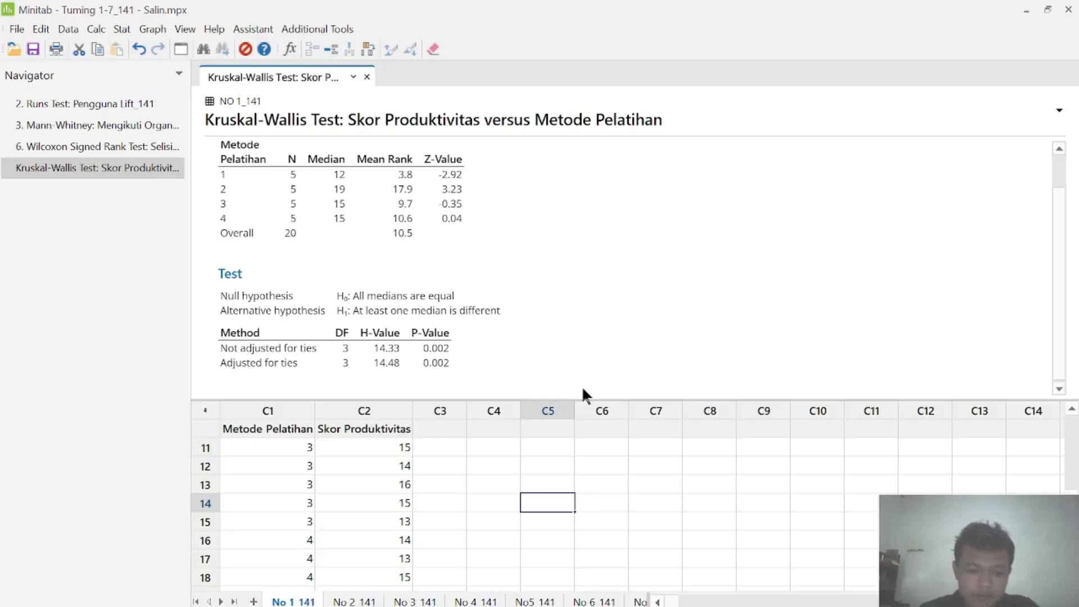
left_click(475, 601)
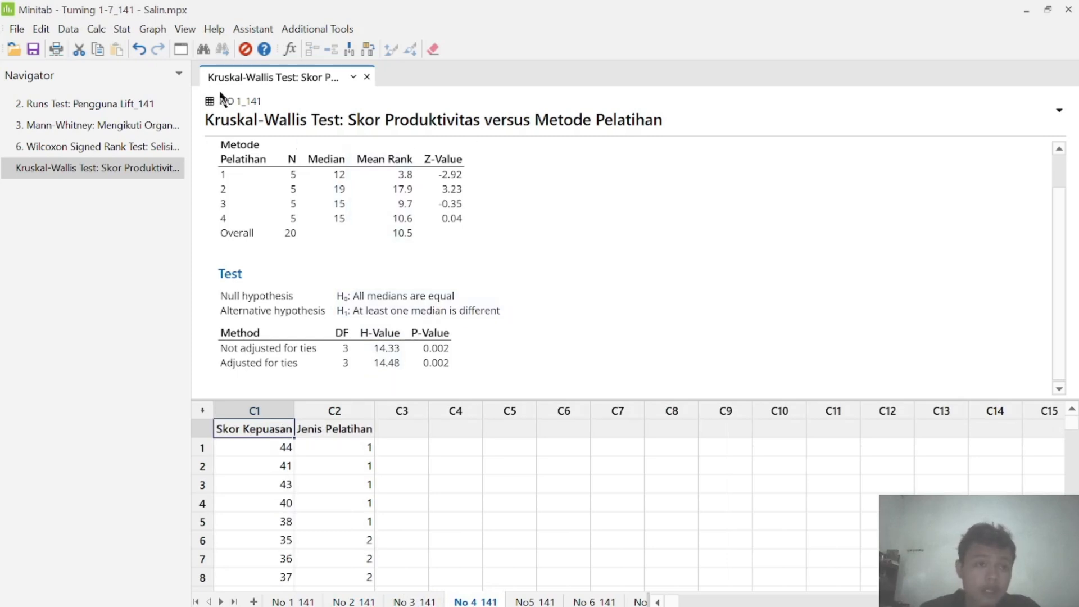
left_click(123, 28)
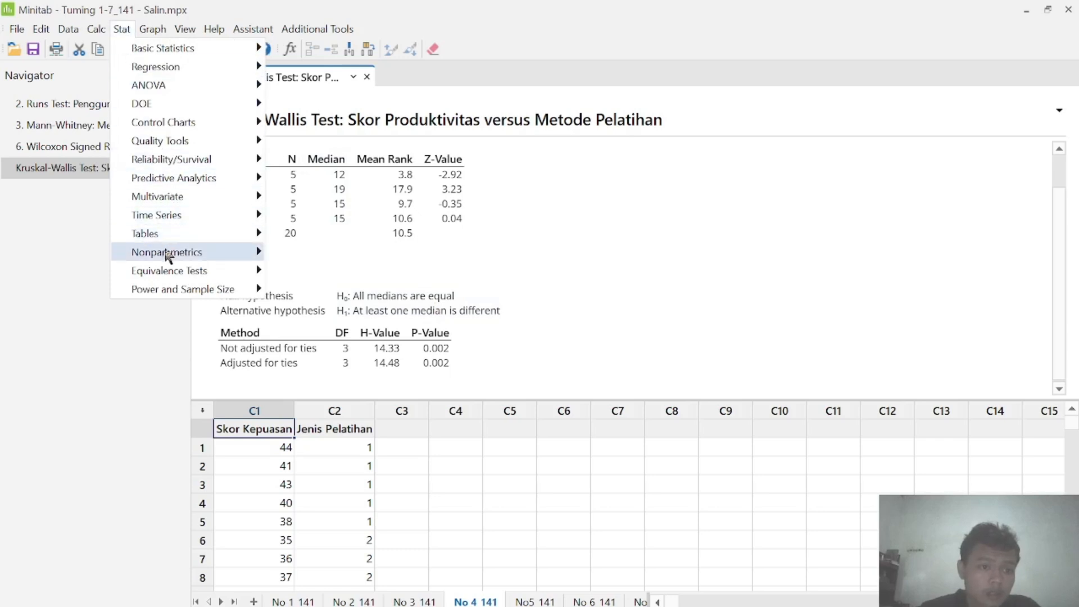
mouse_move(167, 254)
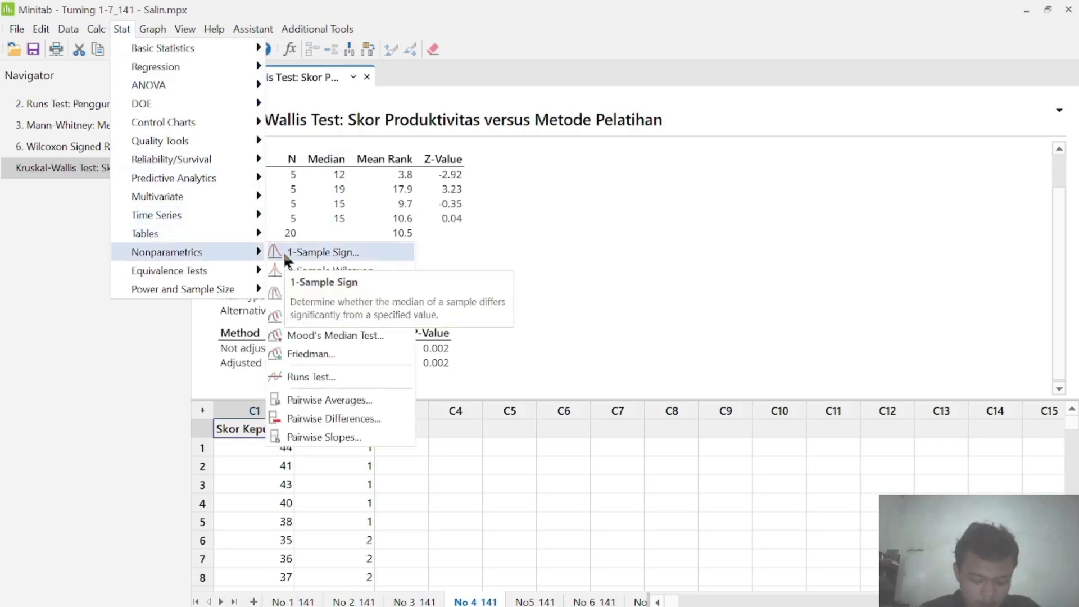
left_click(307, 335)
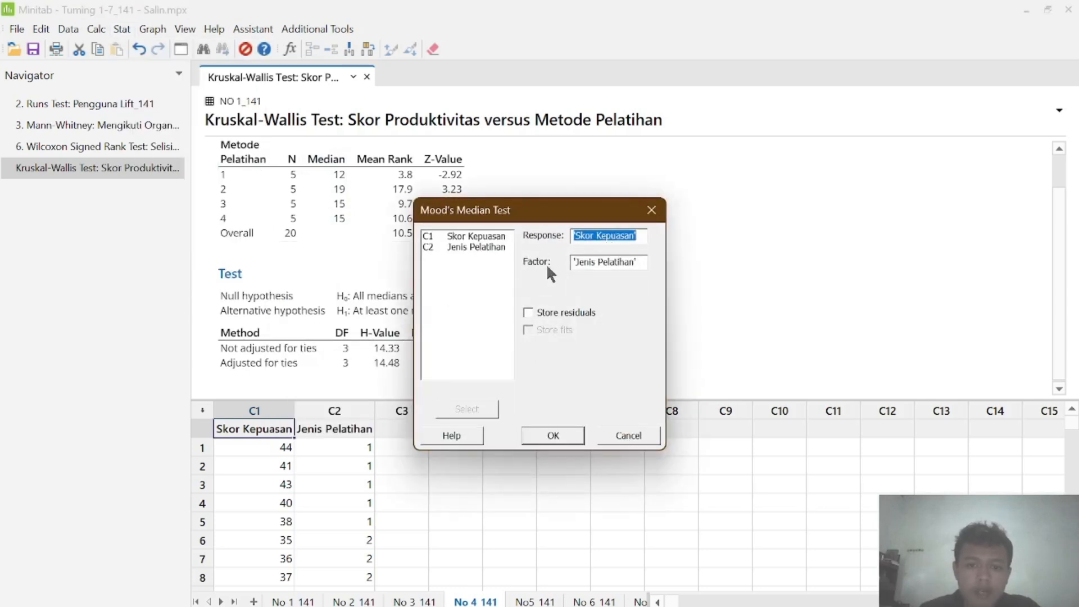
left_click(553, 434)
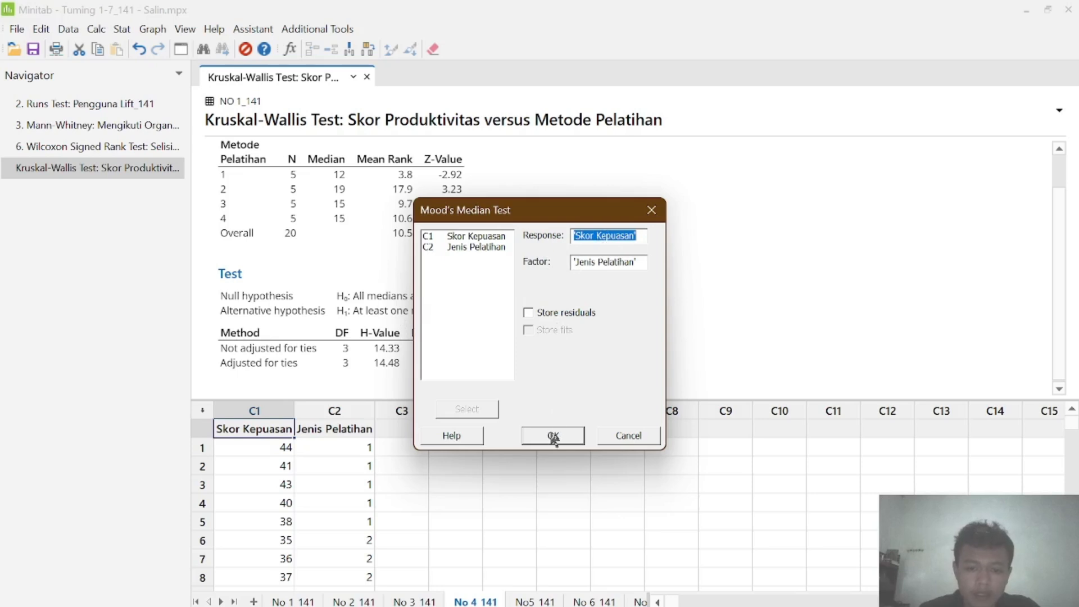
Examine the Test section of the Mood's Median Test output, focusing on its P-Value.
scroll(637, 250, "down", 1)
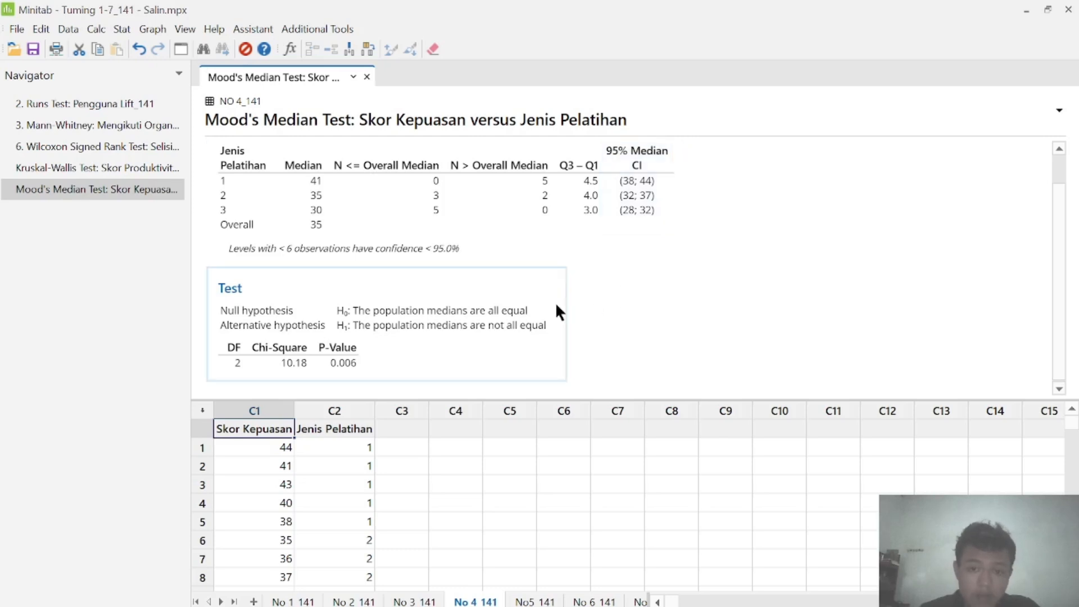
left_click(344, 364)
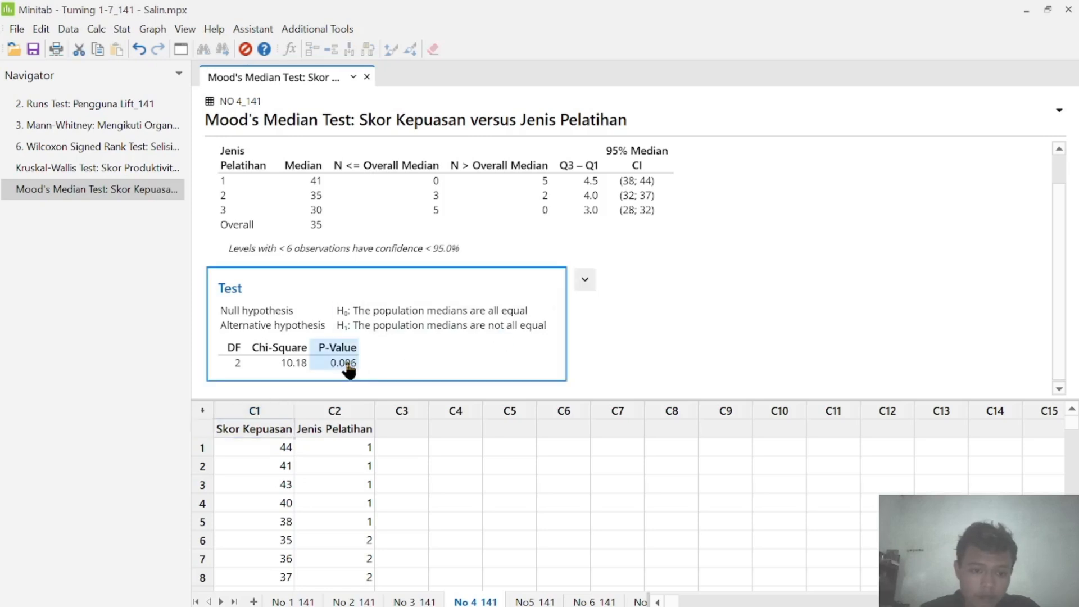
left_click(603, 352)
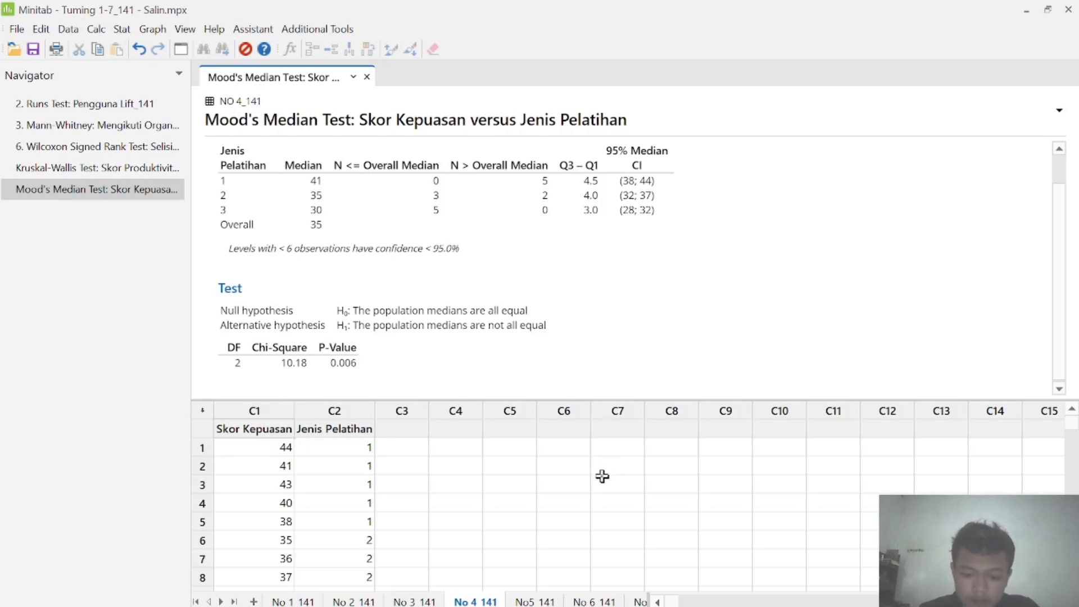
Switch to the module PDF in Chrome and read problem 5 with its employee productivity table.
key("alt+Tab")
scroll(648, 441, "down", 5)
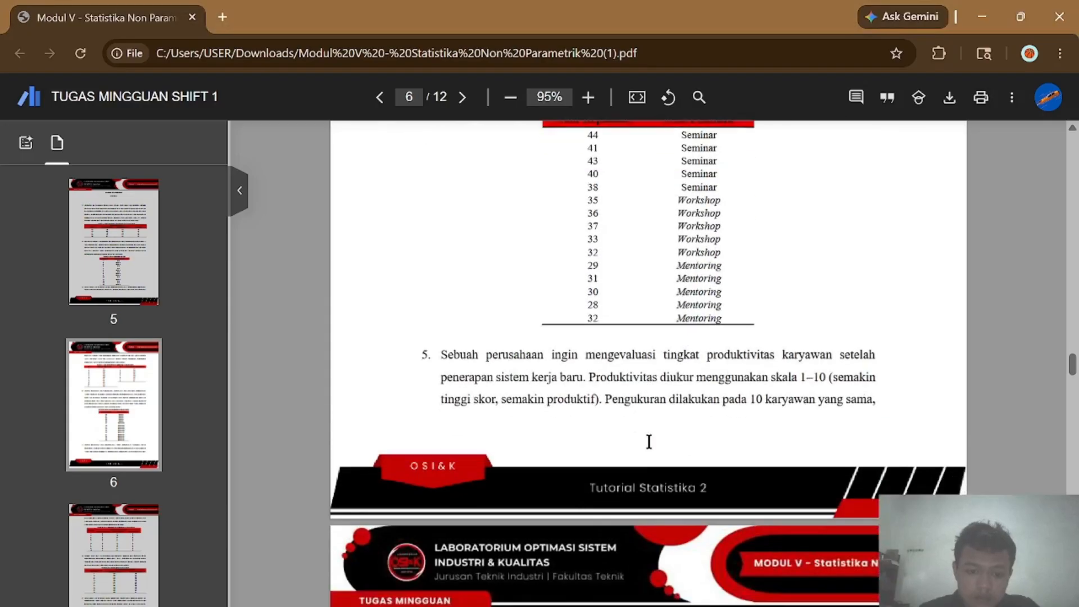
scroll(649, 442, "down", 1)
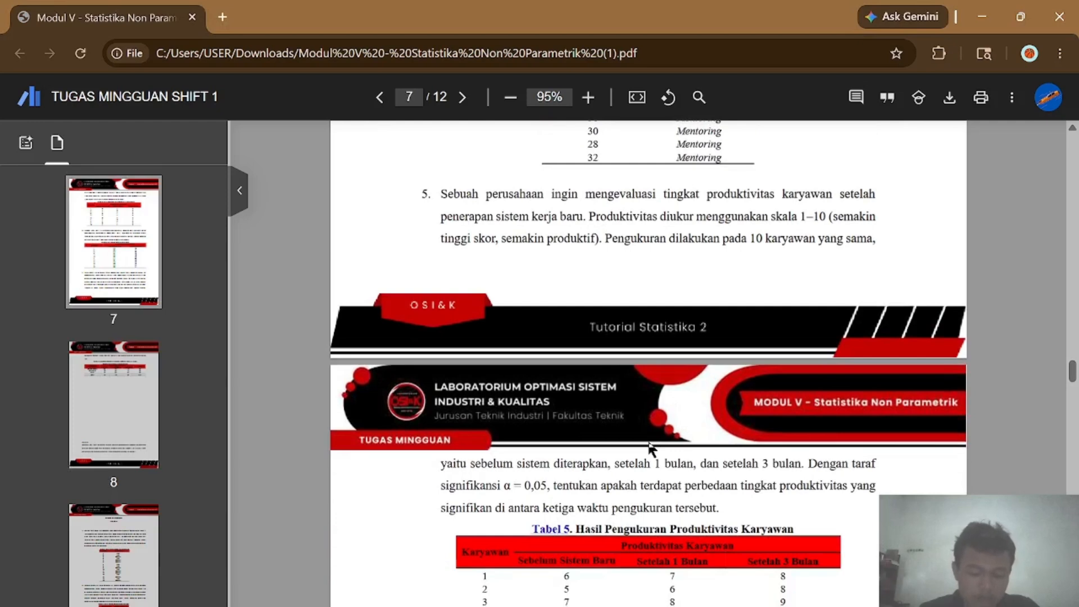
scroll(651, 448, "down", 1)
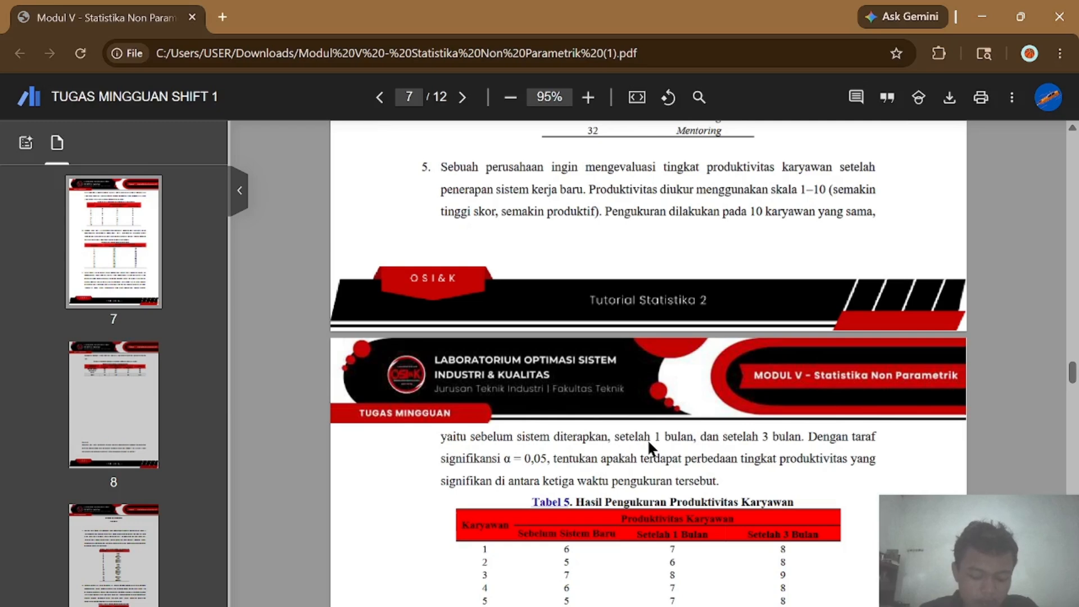
scroll(649, 441, "down", 1)
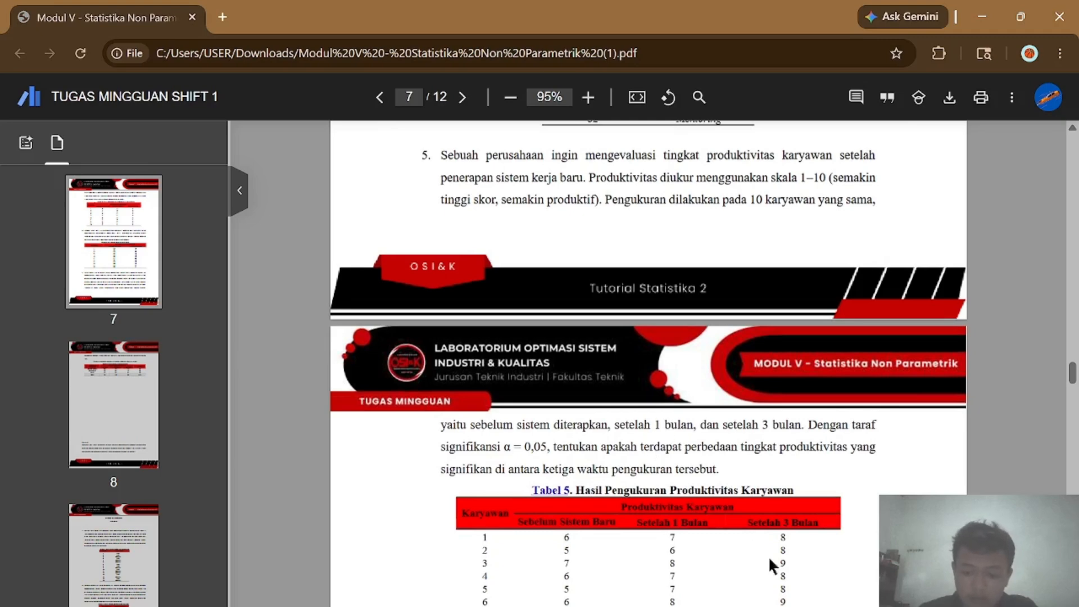
Switch to RStudio and run the #Soal 5 Friedman test code, lines 63 to 73.
key("alt+Tab")
left_click(400, 216)
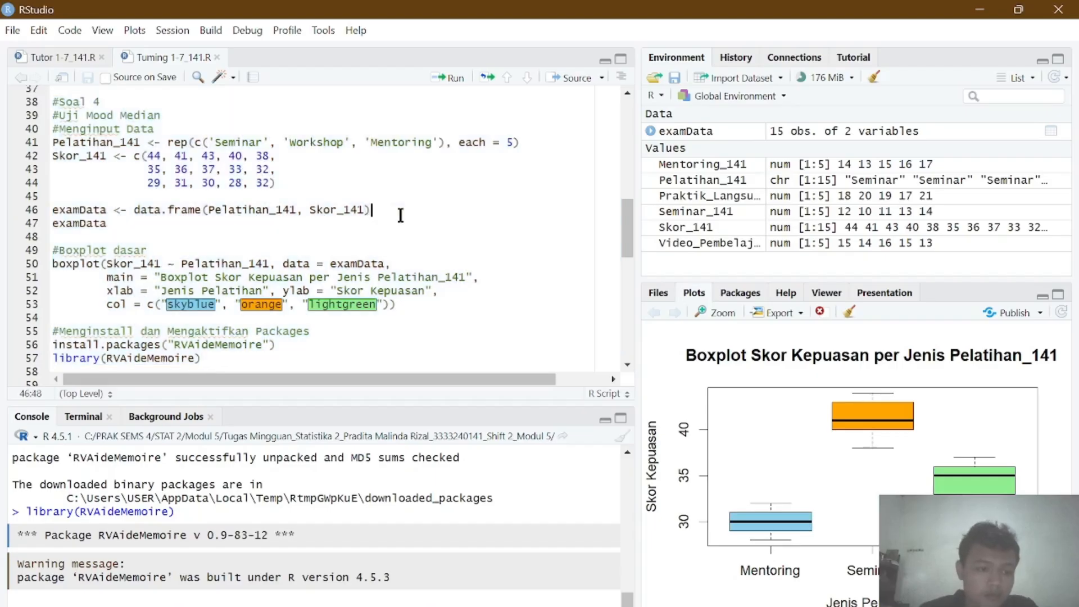
scroll(401, 217, "down", 6)
scroll(401, 217, "down", 2)
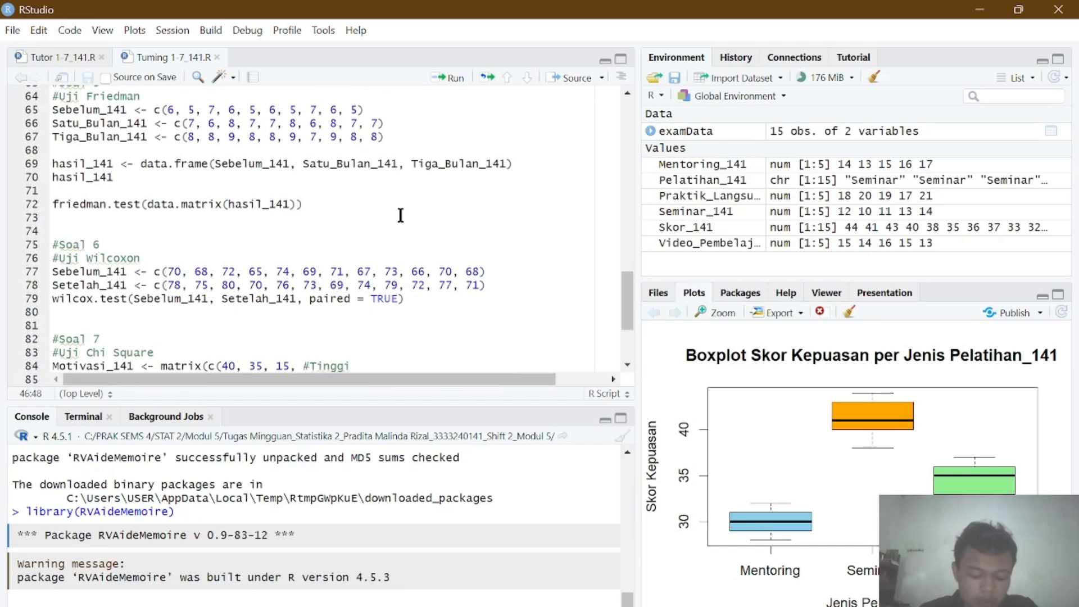
scroll(400, 216, "up", 1)
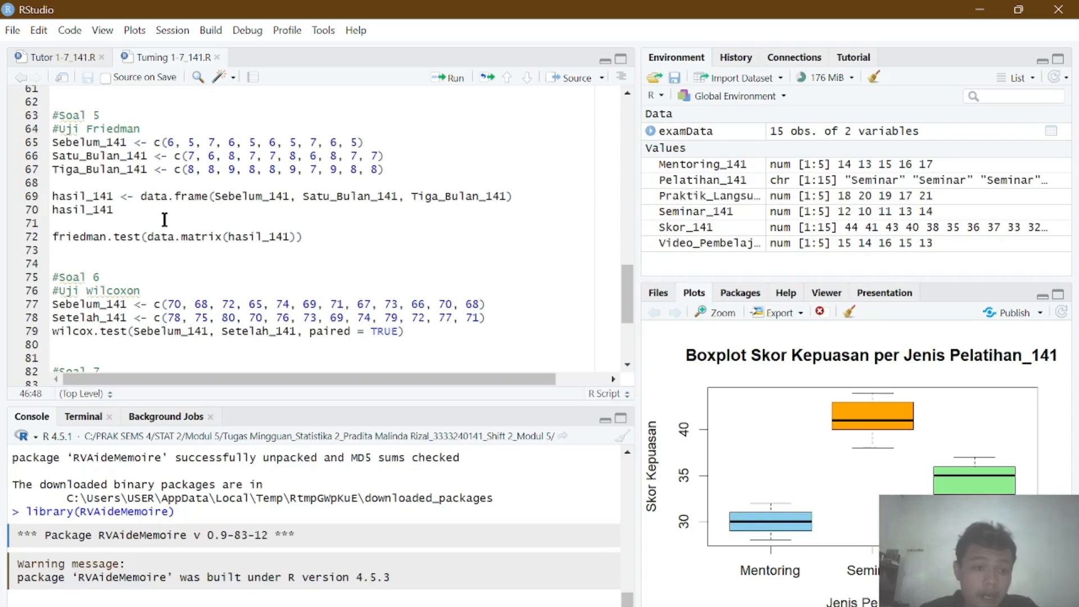
left_click_drag(51, 114, 147, 261)
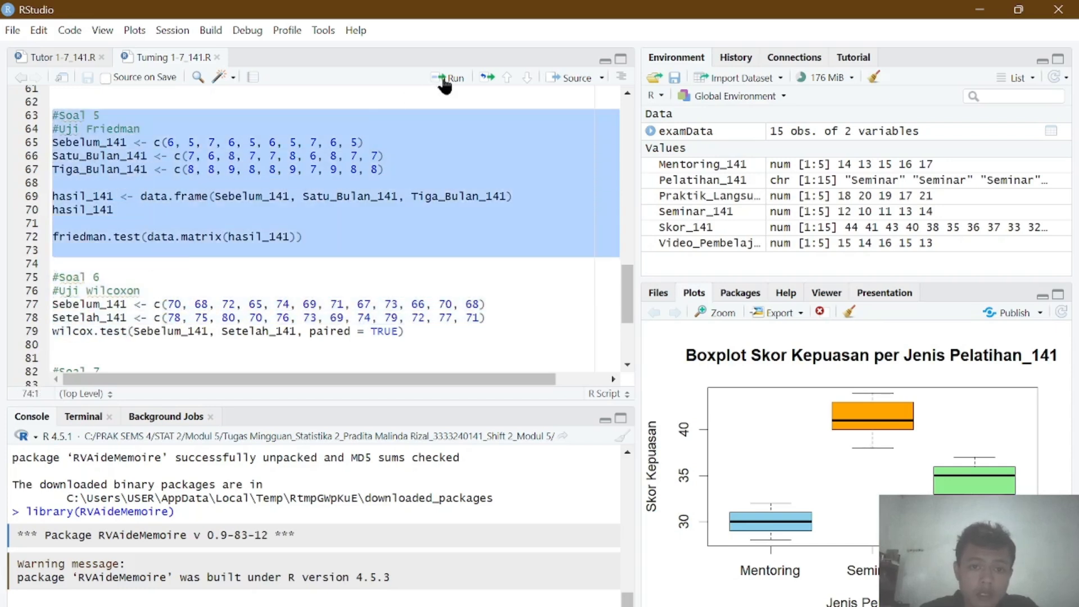
left_click(445, 82)
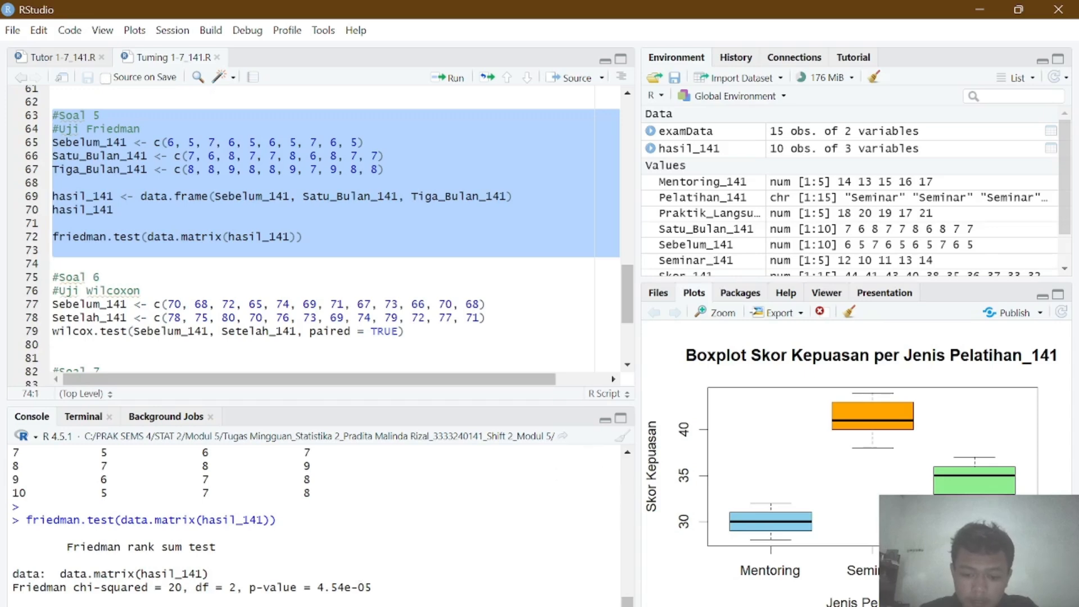
Switch to Minitab and run a Friedman test on sheet No5_141 with response Hasil Pengukuran, treatment Periode and blocks Sampel.
left_click(647, 605)
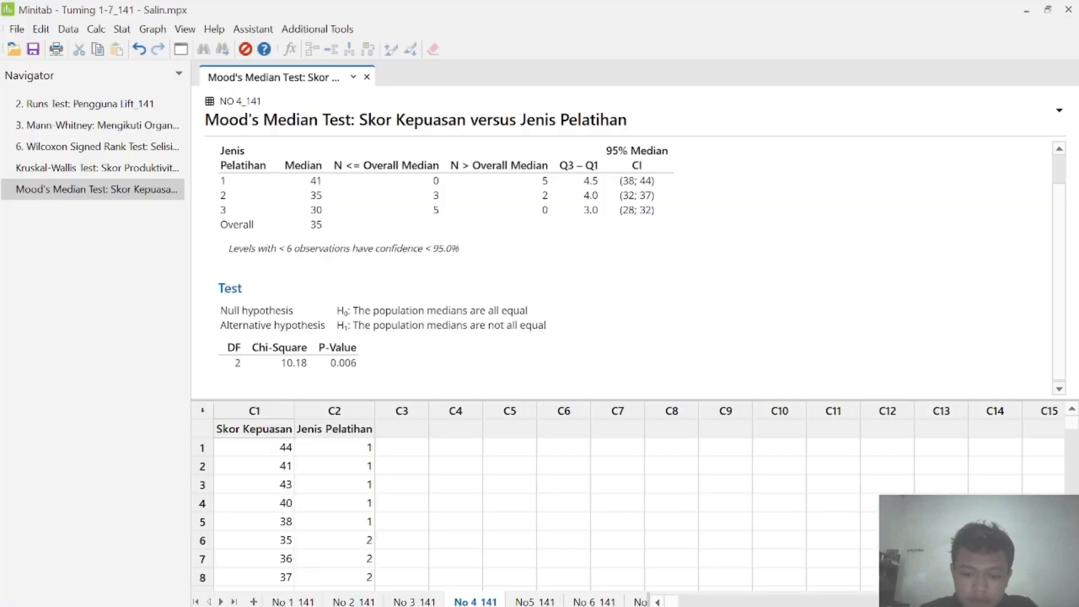
left_click(534, 601)
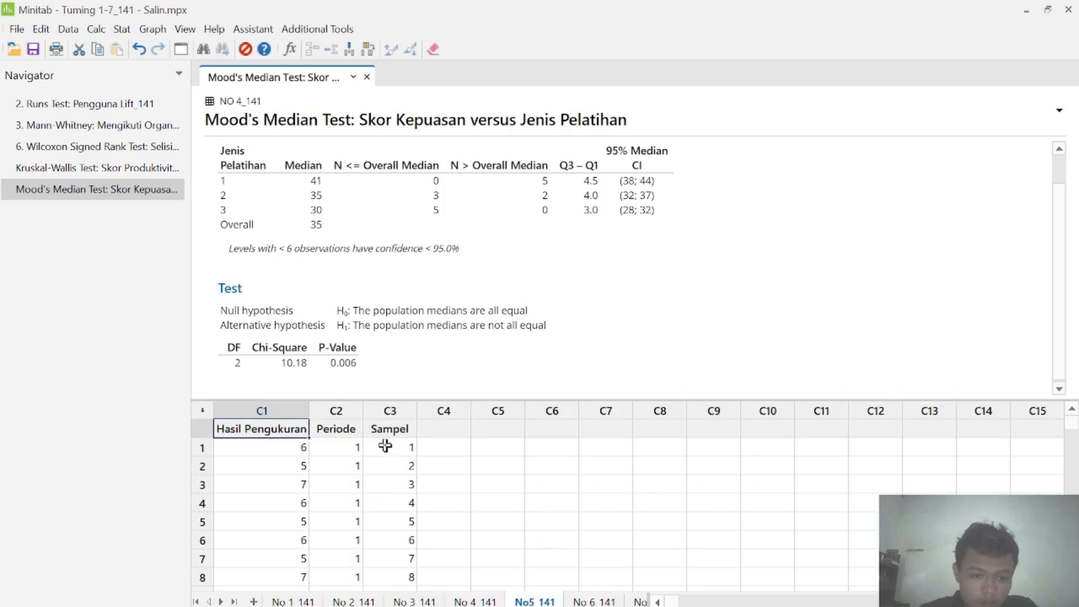
left_click(385, 446)
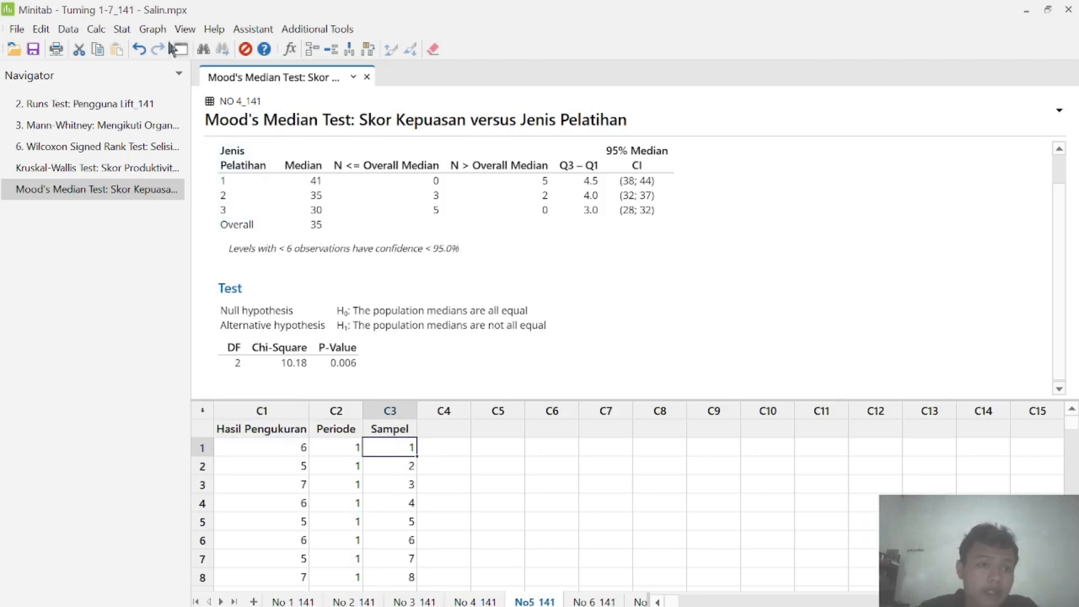
left_click(125, 30)
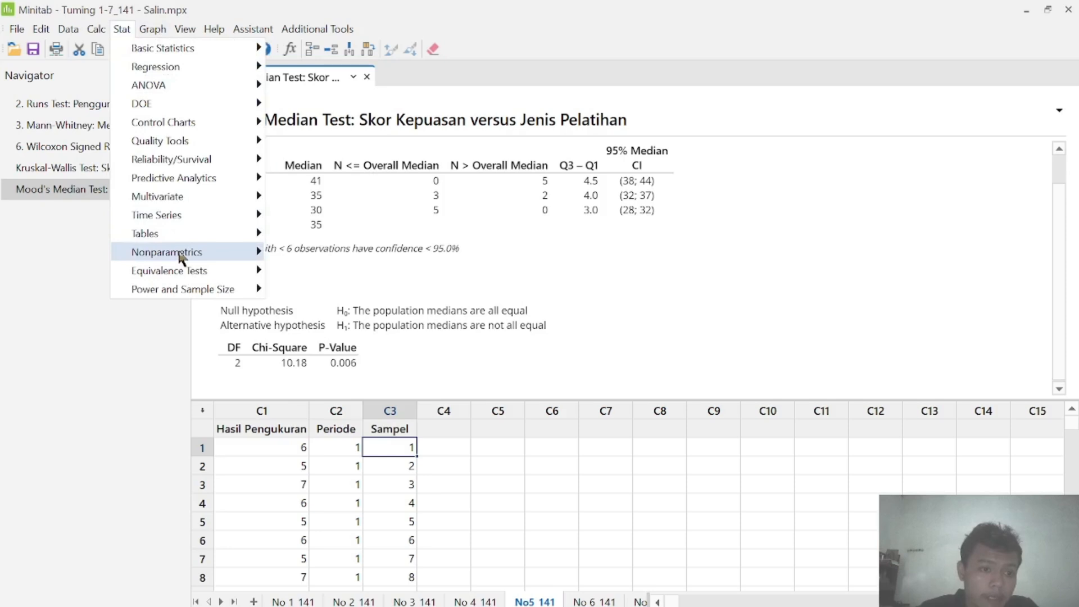
mouse_move(179, 252)
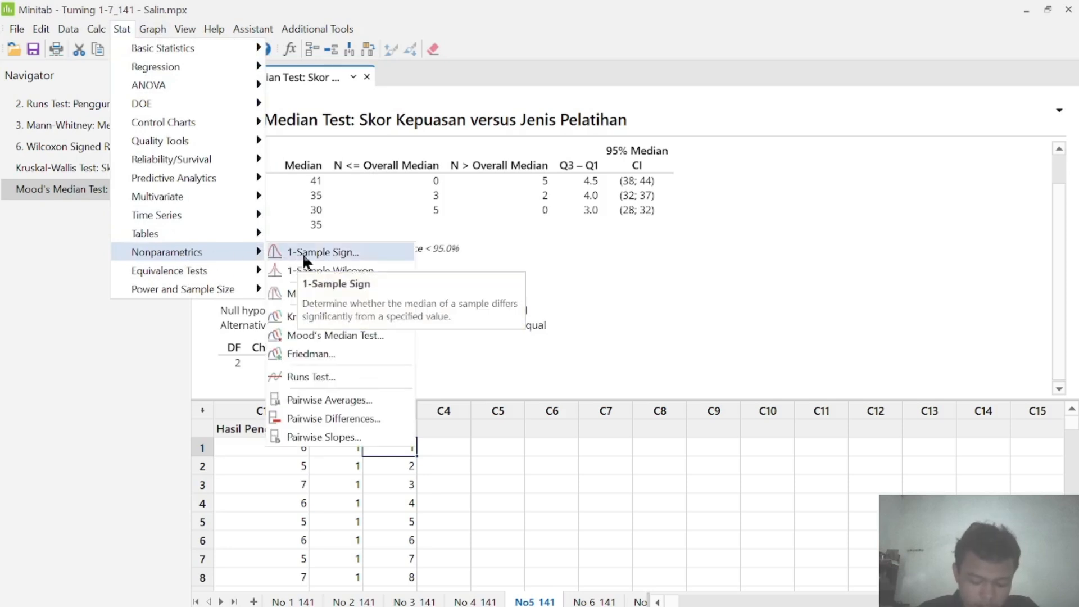
left_click(318, 353)
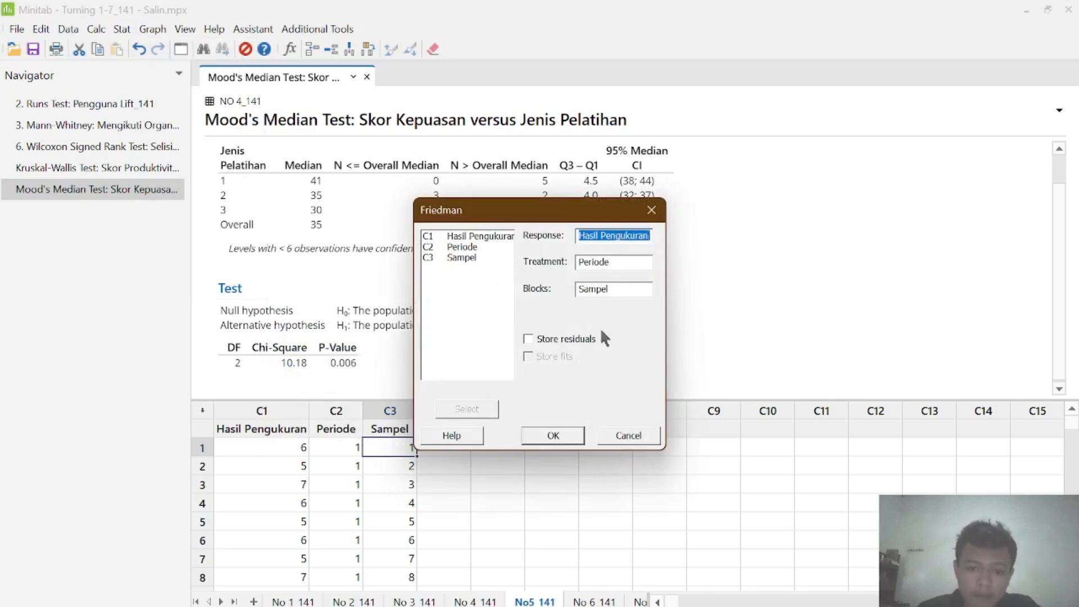
left_click(553, 436)
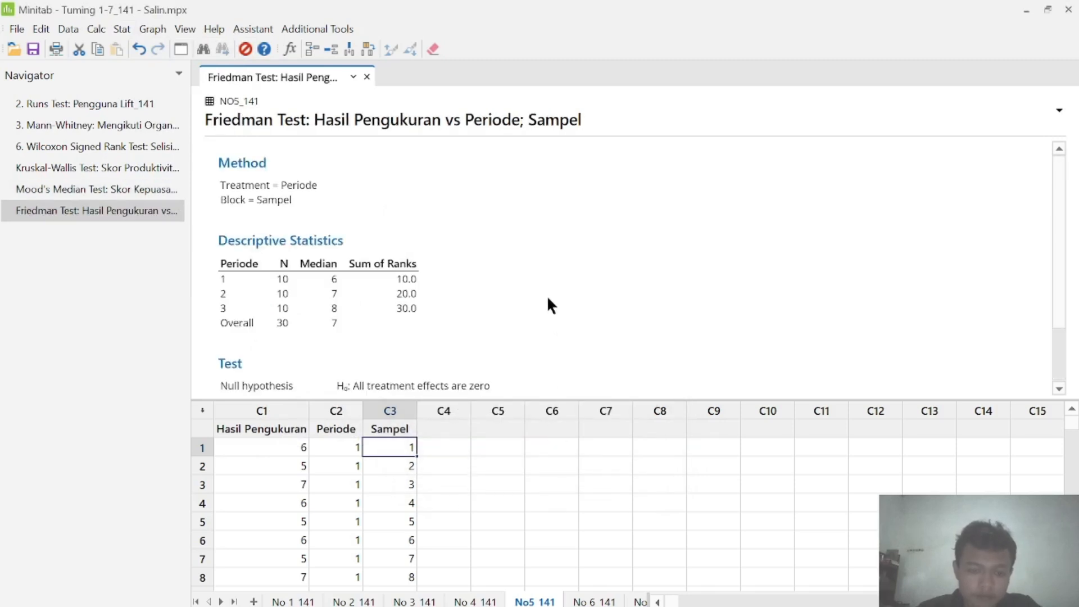
scroll(548, 303, "down", 2)
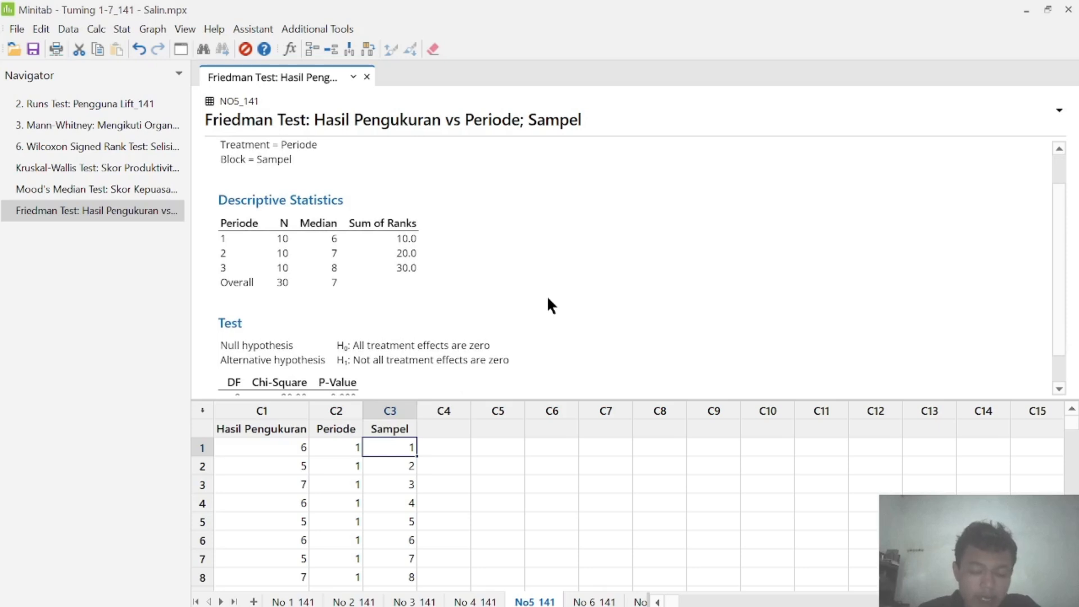
scroll(547, 298, "down", 1)
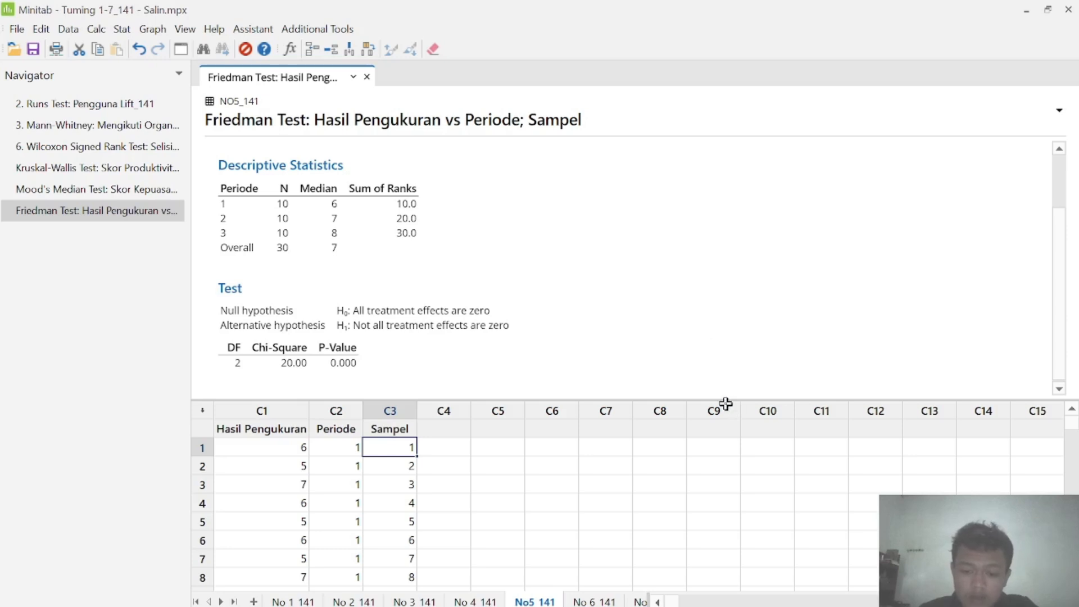
Switch to the module PDF in Chrome and read problem 7 with its student learning motivation frequency table.
left_click(682, 508)
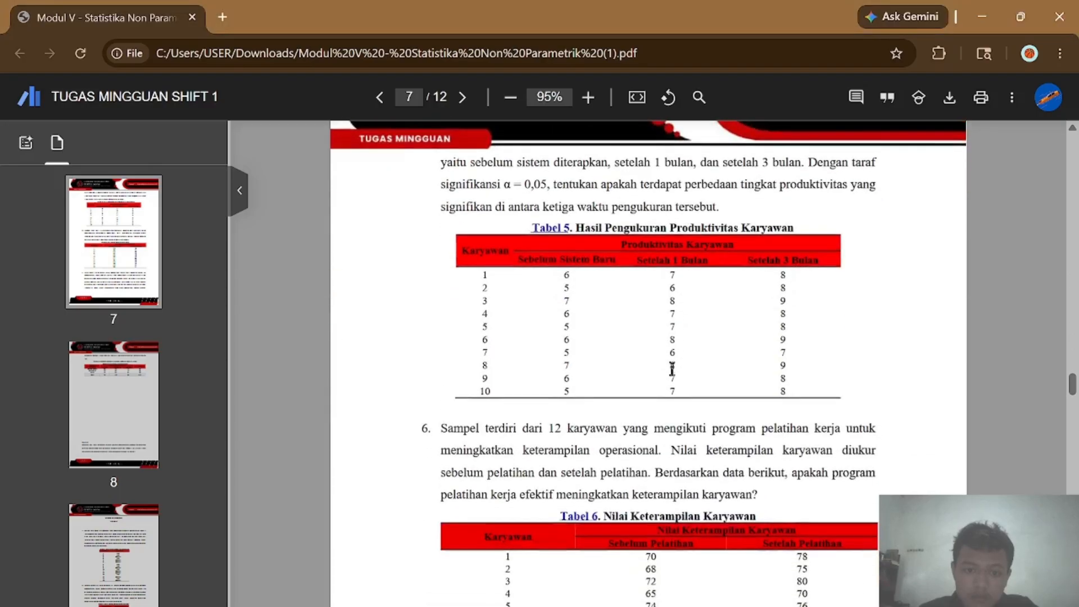
scroll(671, 369, "down", 10)
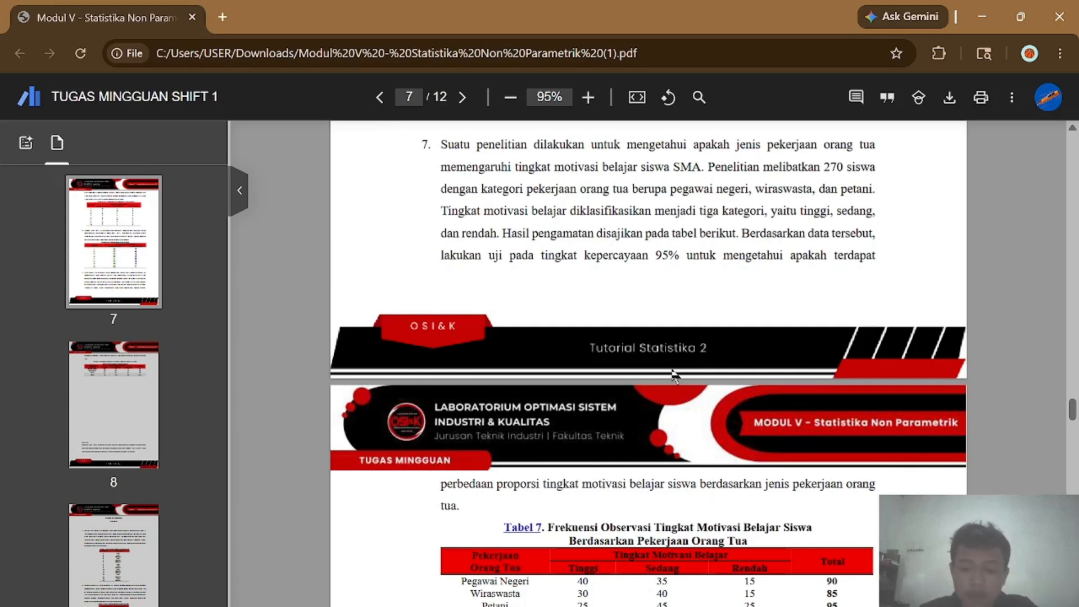
scroll(675, 376, "down", 1)
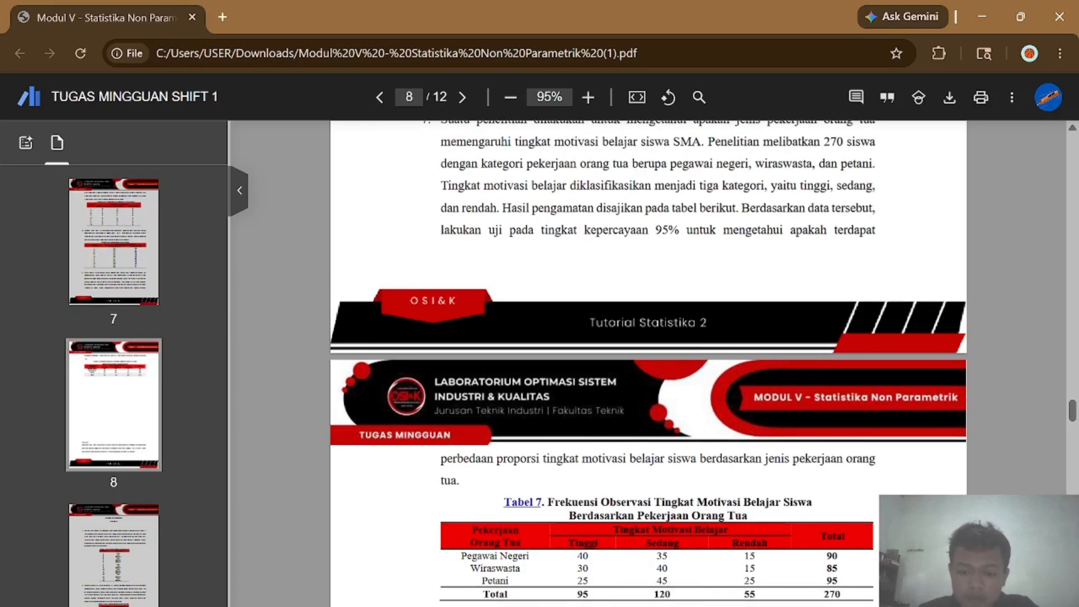
Switch to RStudio and run the #Soal 7 chi-square code on the Motivasi_141 matrix, lines 82 to 94.
key("alt+Tab")
scroll(493, 295, "down", 3)
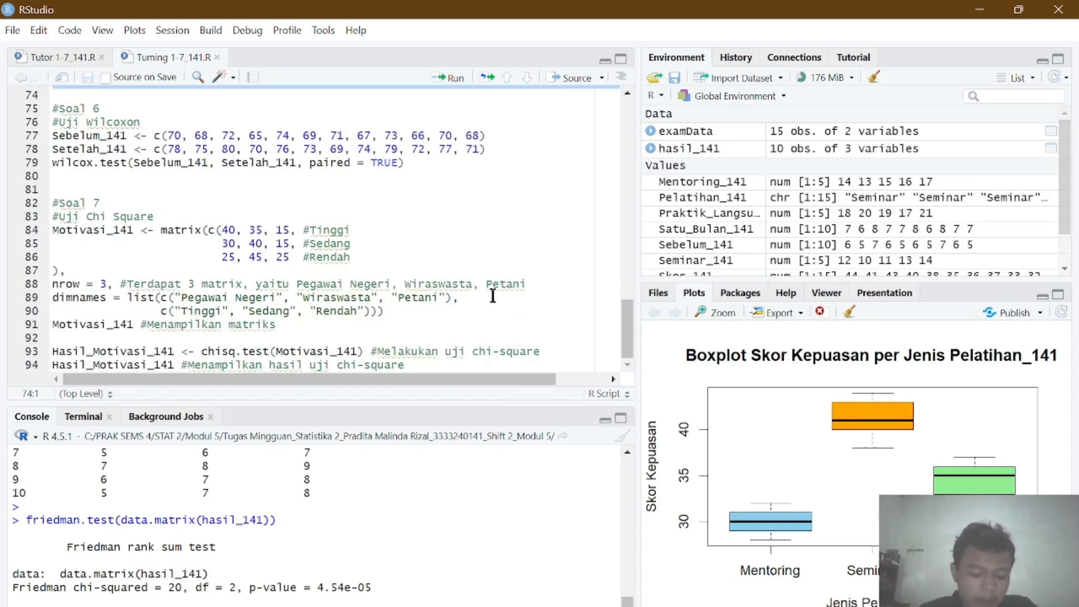
left_click(135, 231)
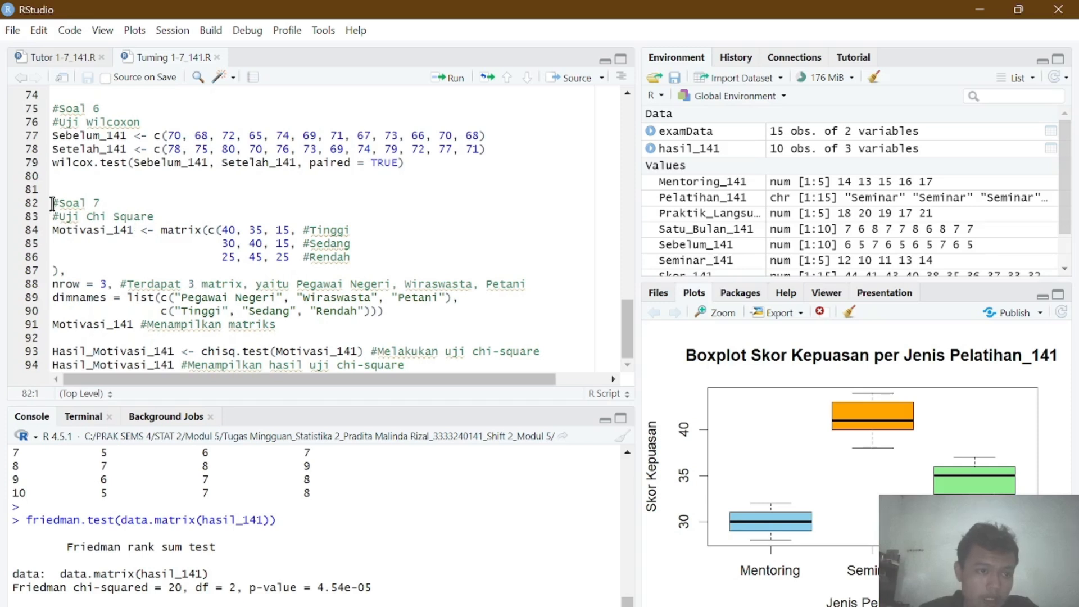
left_click_drag(52, 204, 409, 369)
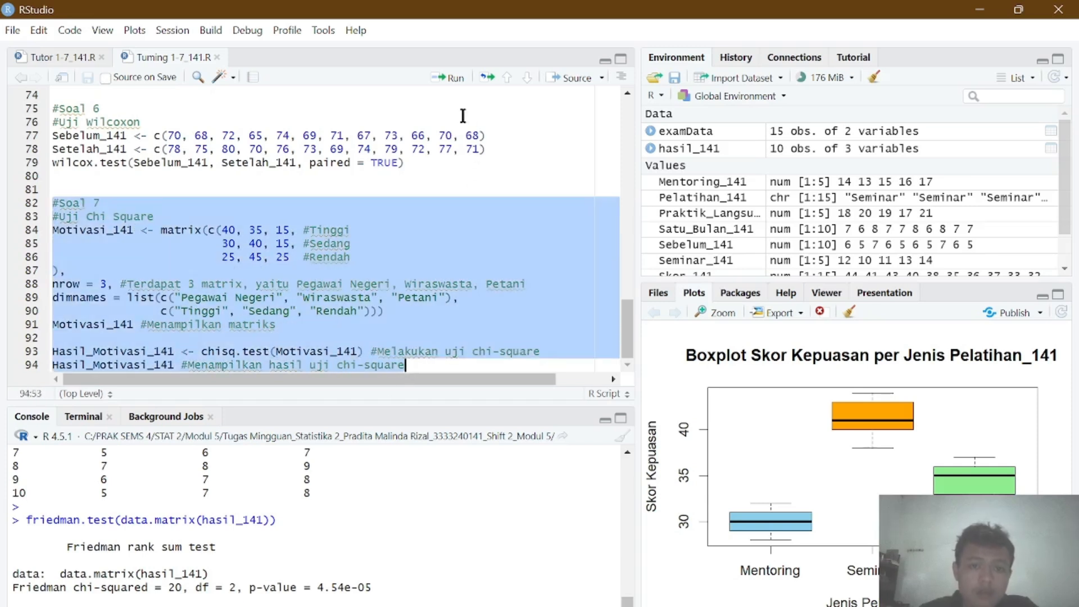
left_click(450, 79)
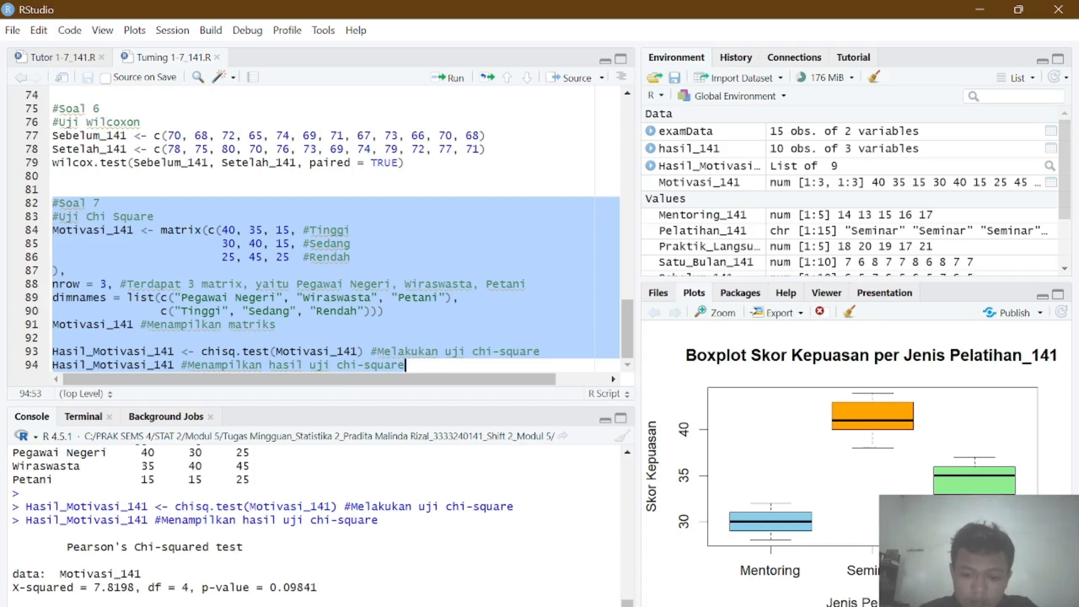
Switch to Minitab and run a Chi-Square Test for Association on sheet No 7_141 using the summarized columns Tinggi, Sedang and Rendah.
key("alt+Tab")
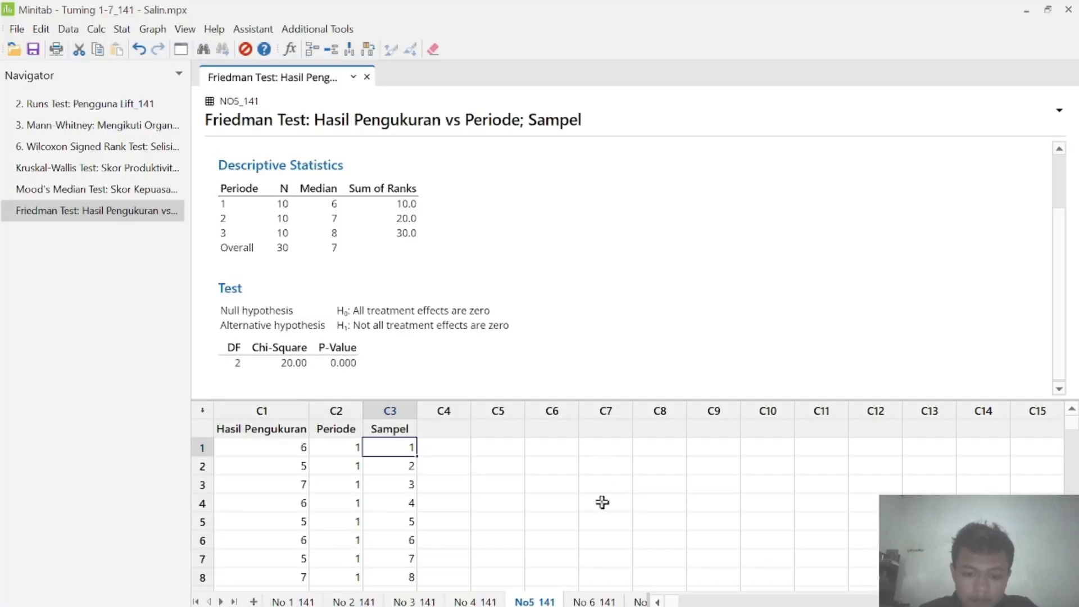
left_click(640, 601)
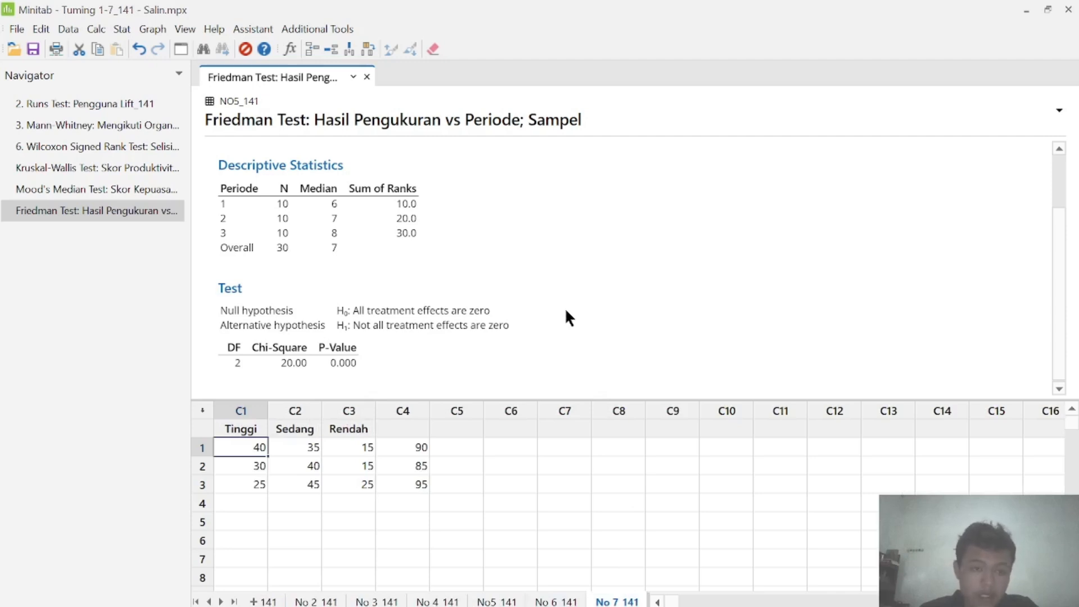
left_click(122, 30)
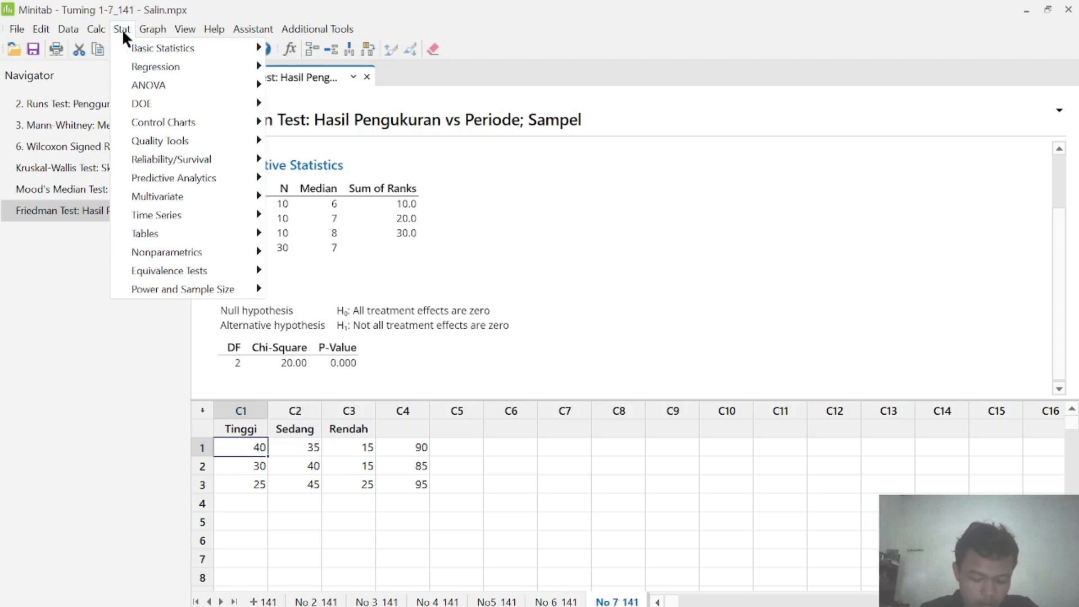
mouse_move(152, 28)
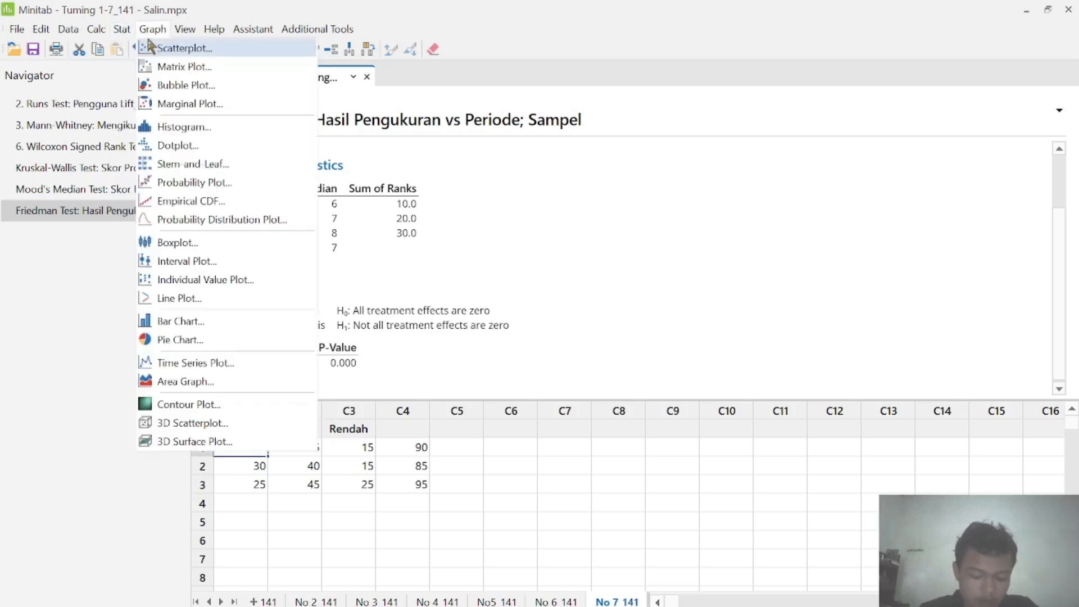
mouse_move(118, 27)
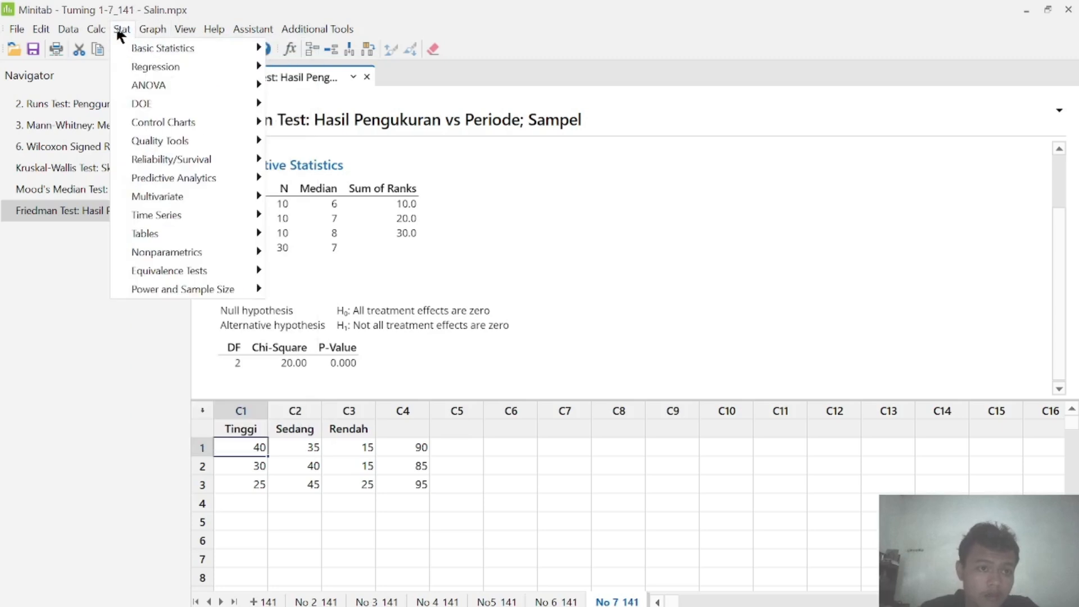
mouse_move(163, 233)
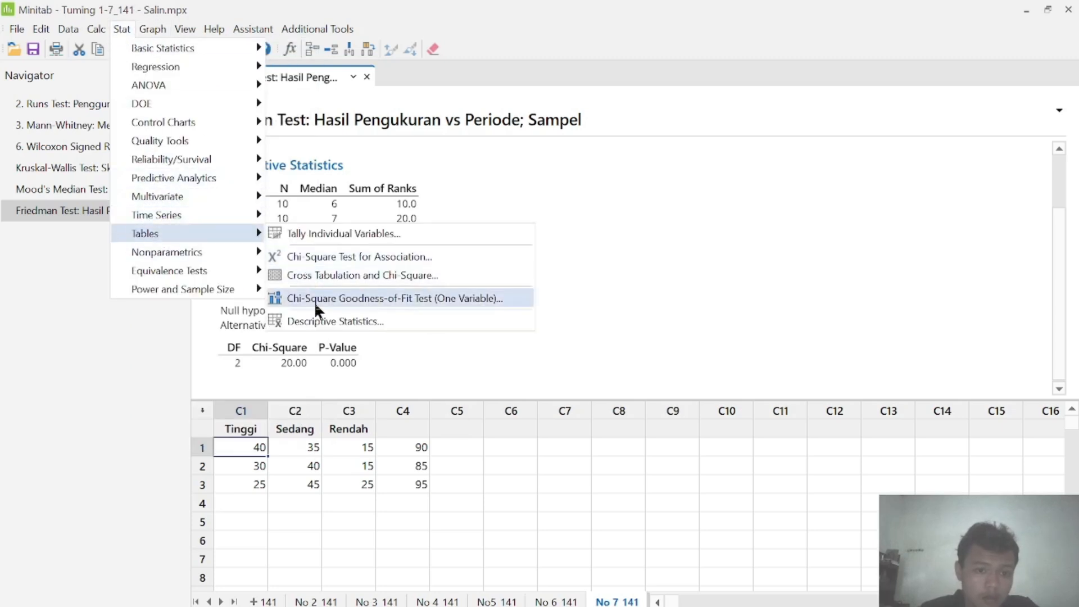
left_click(346, 258)
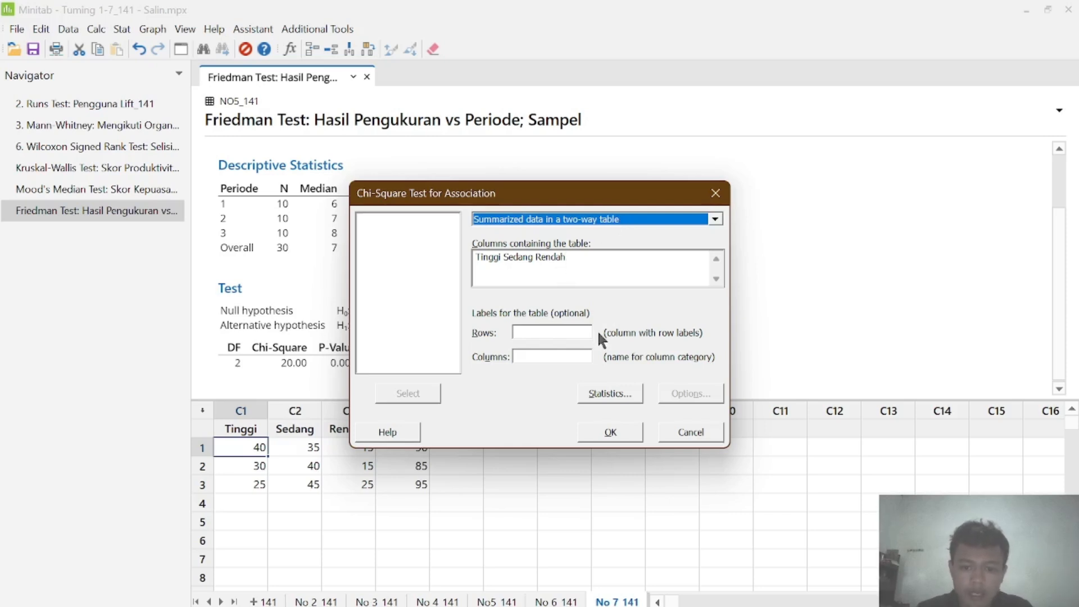
left_click(611, 432)
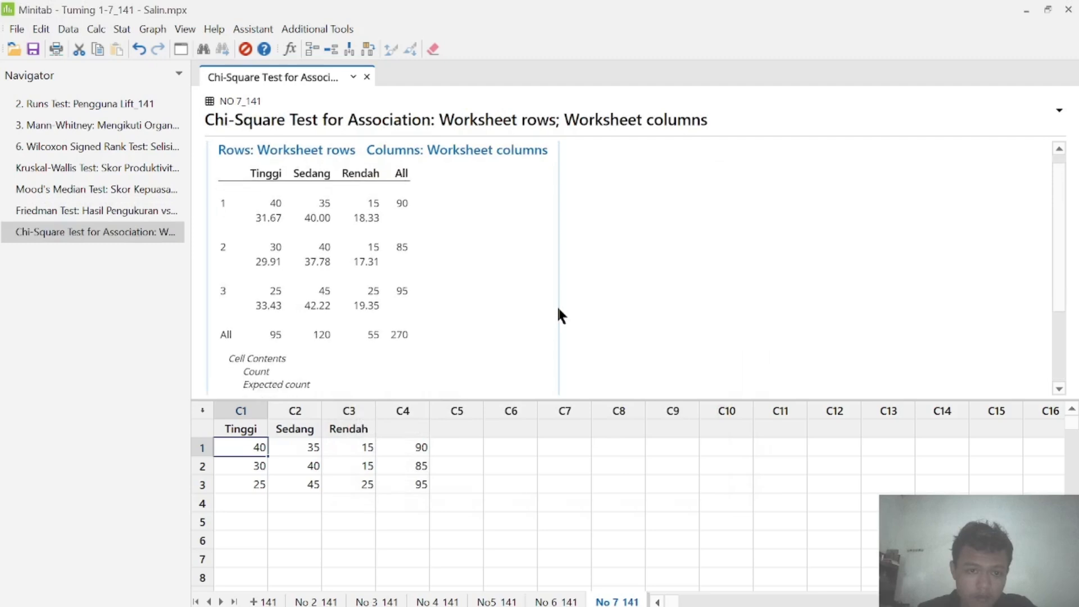
scroll(559, 314, "down", 2)
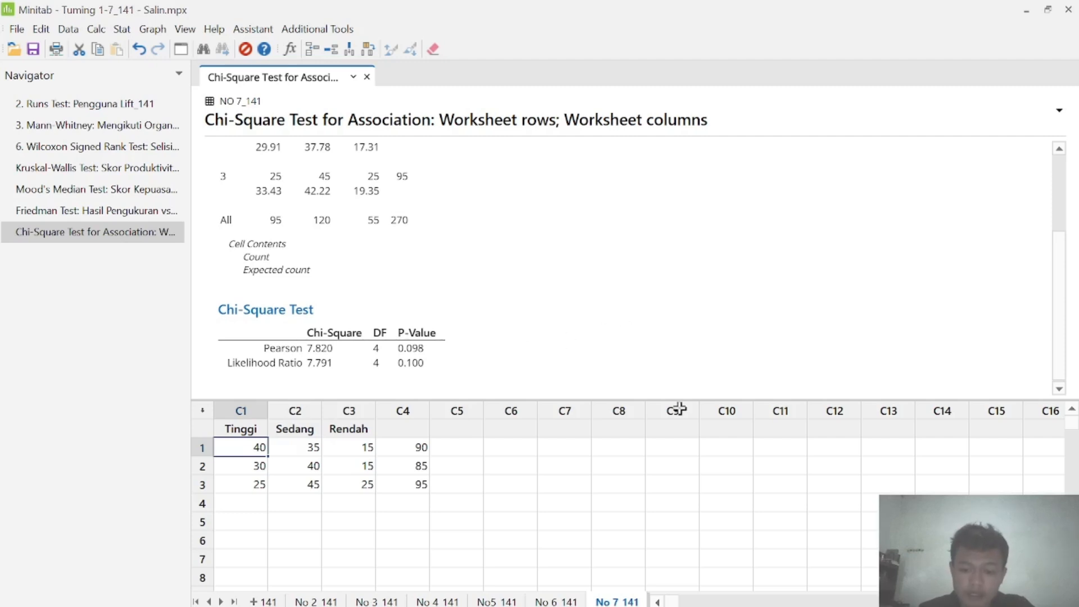
Switch back to the module PDF in Chrome at problem 7.
left_click(684, 606)
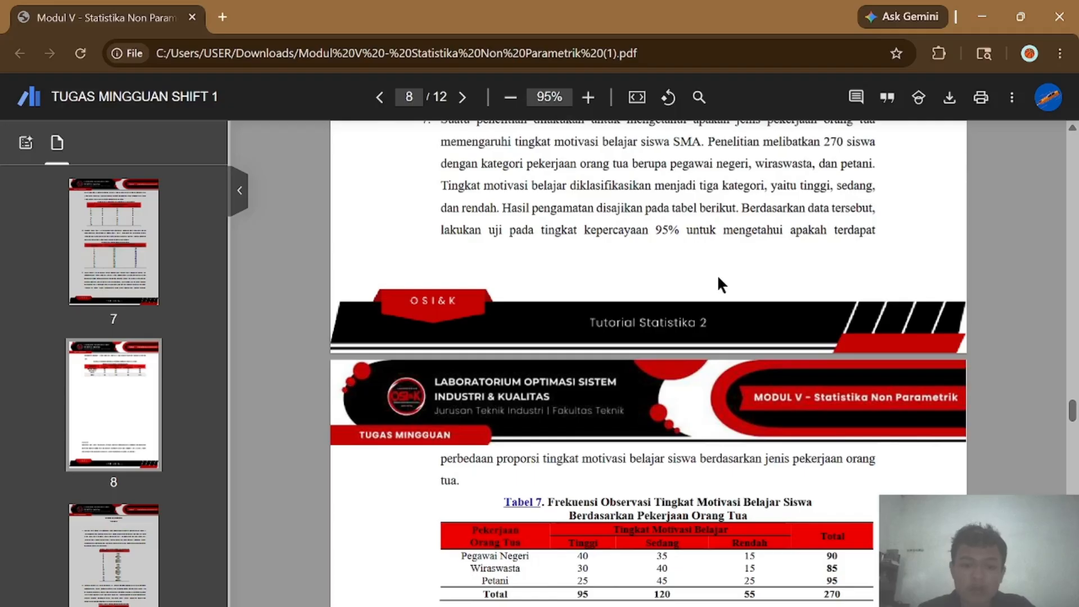